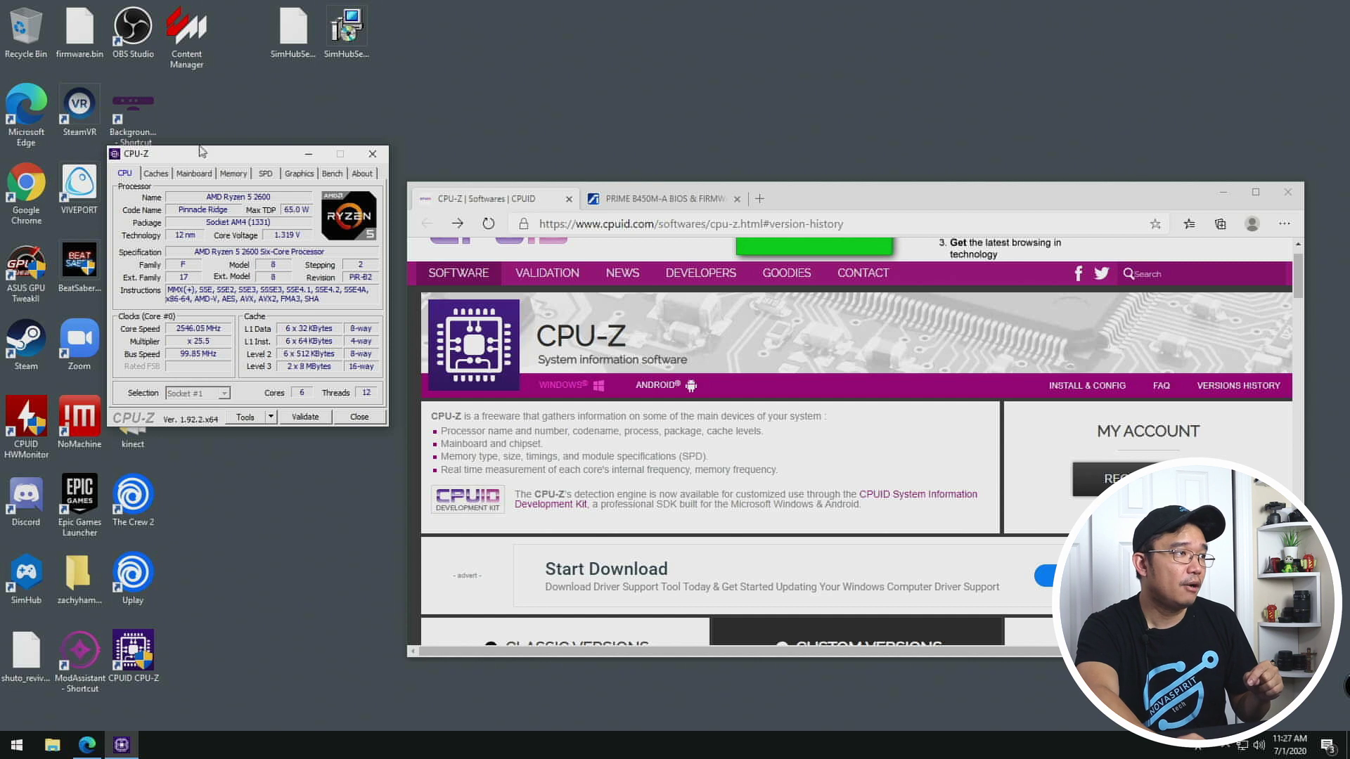
Nudge the CPU-Z window showing the Ryzen 5 2600 slightly up and right
drag(199, 149, 235, 207)
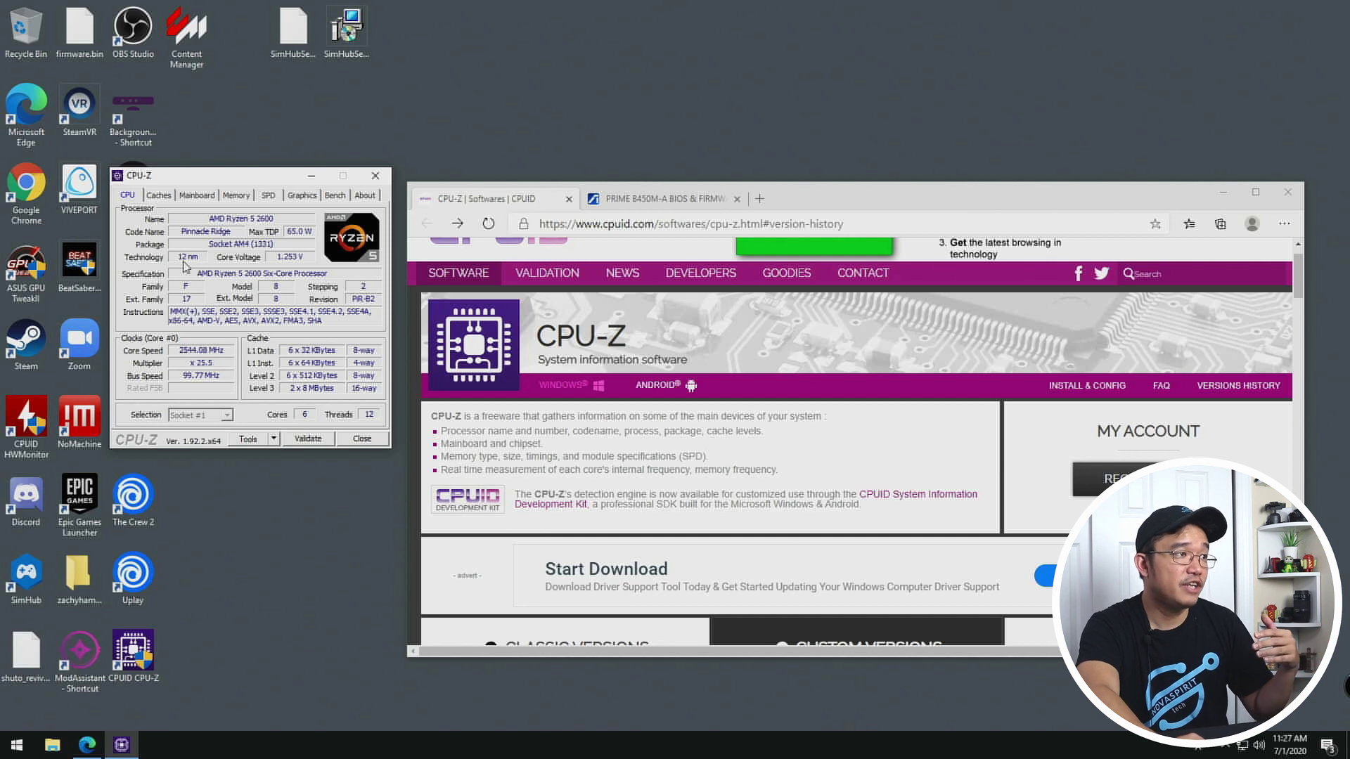
Show CPU-Z's Mainboard tab listing PRIME B450M-A with BIOS 1607 from 06/17/2019
click(198, 197)
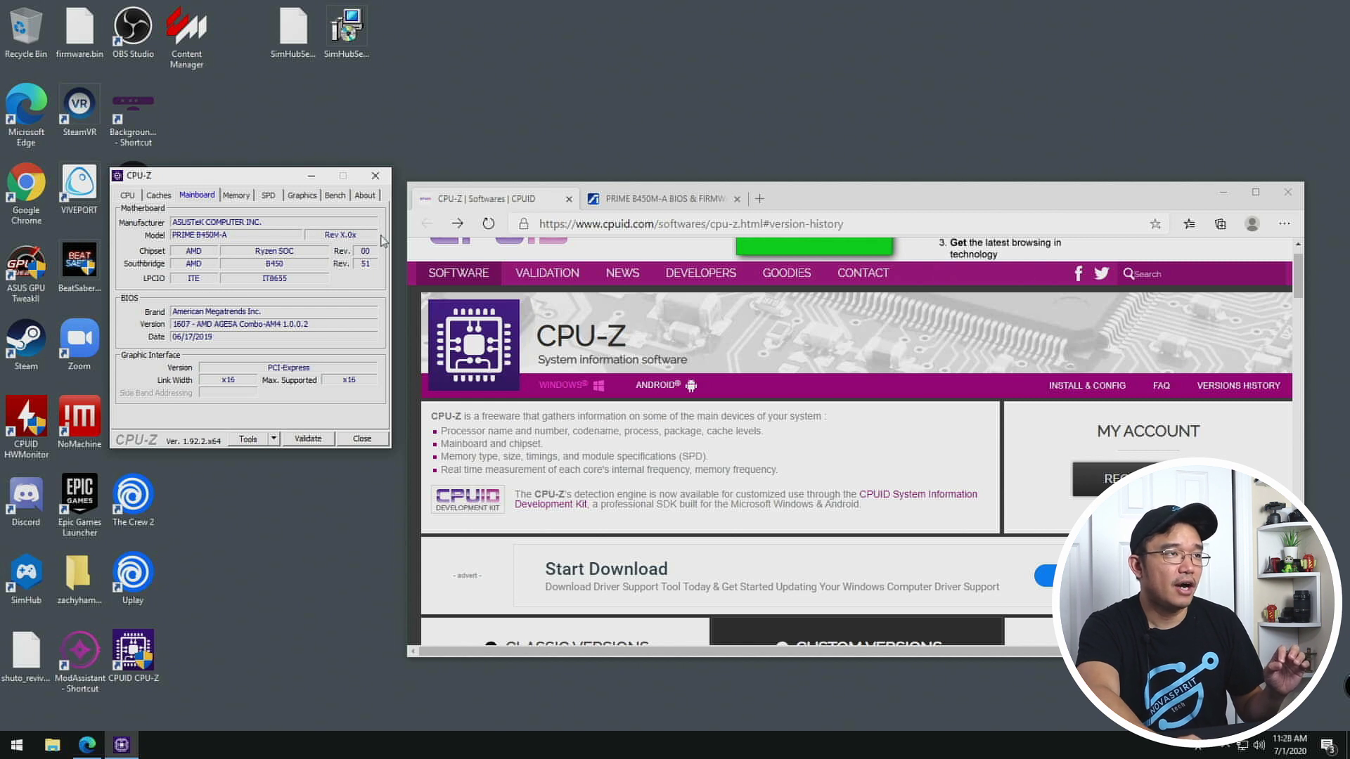
Locate BIOS version 2006 on the PRIME B450M-A support page, comparing against installed 1607
click(640, 201)
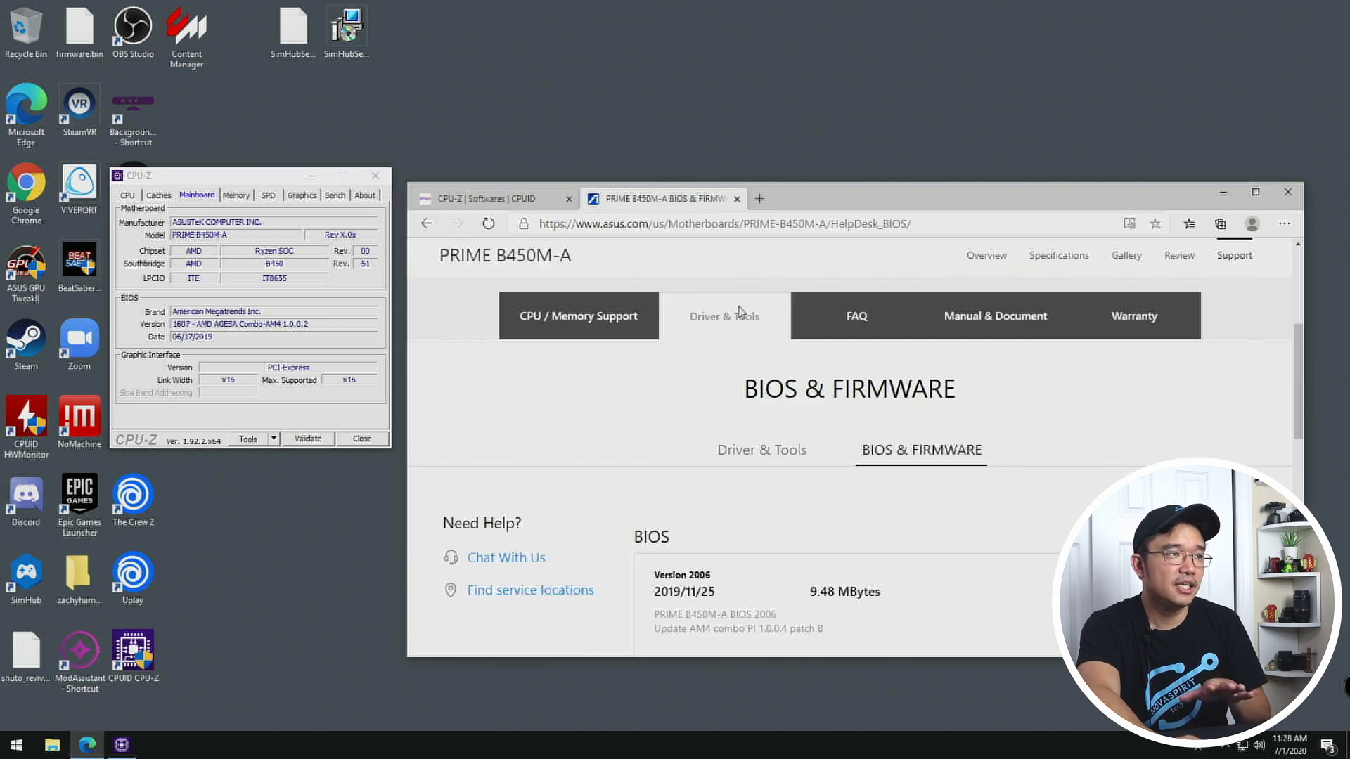
scroll(673, 323, up, 3)
scroll(709, 329, down, 3)
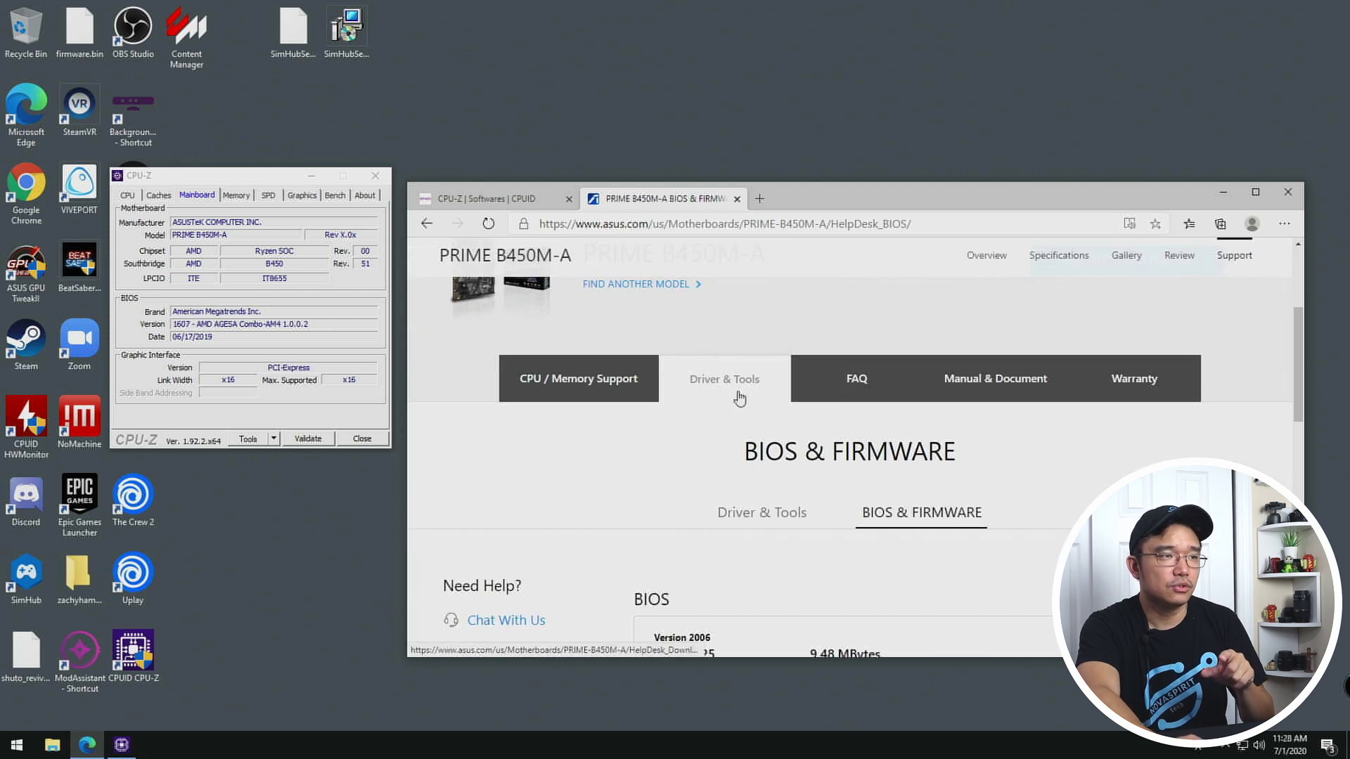
scroll(808, 394, down, 2)
key(alt+Tab)
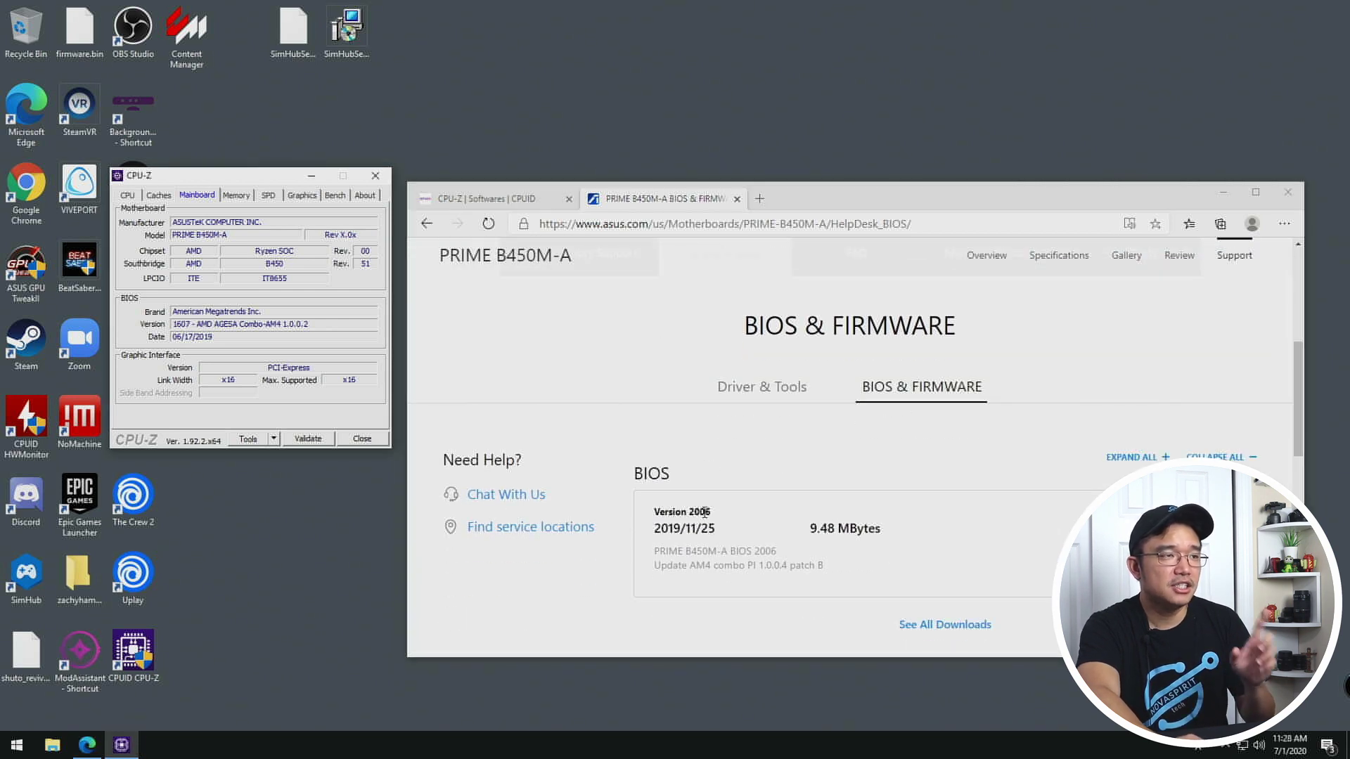
click(708, 511)
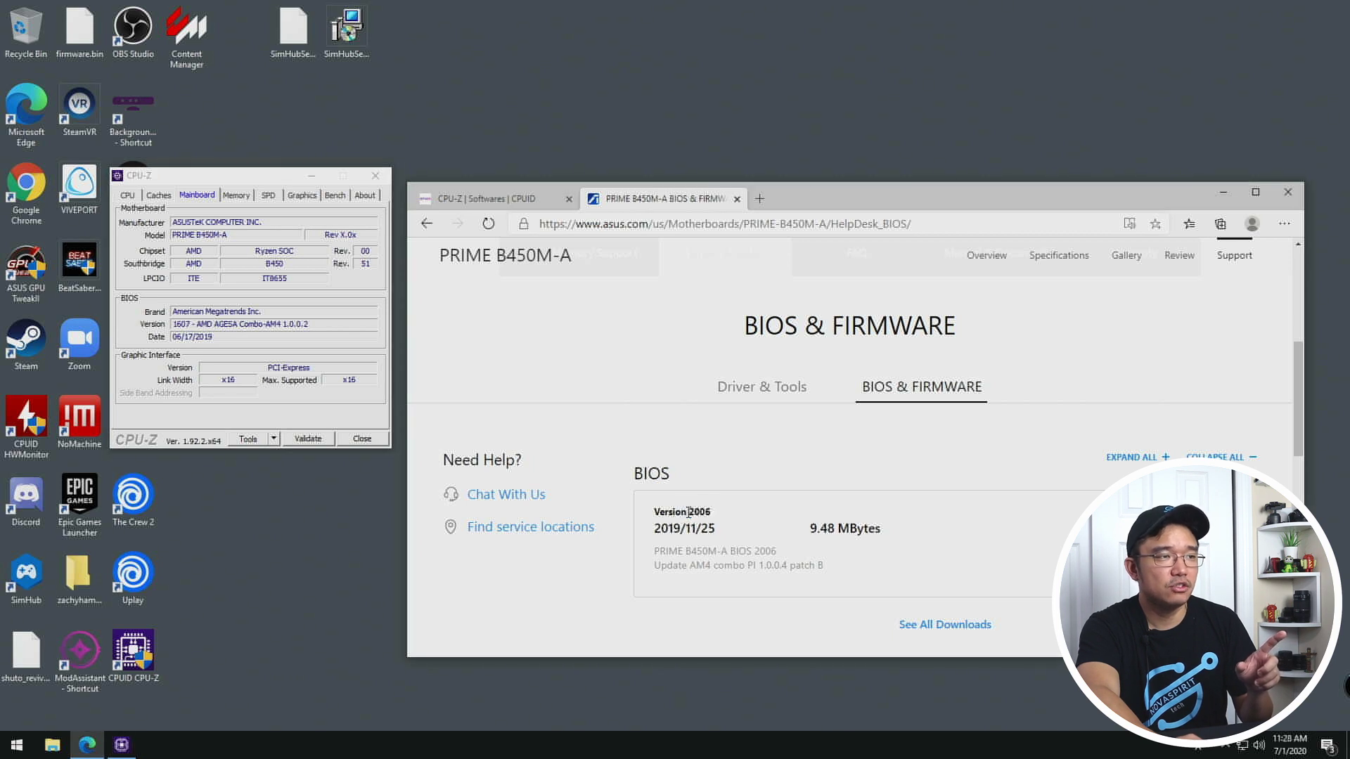
click(184, 327)
Download the version 2006 BIOS zip and show it in the Downloads folder
click(907, 476)
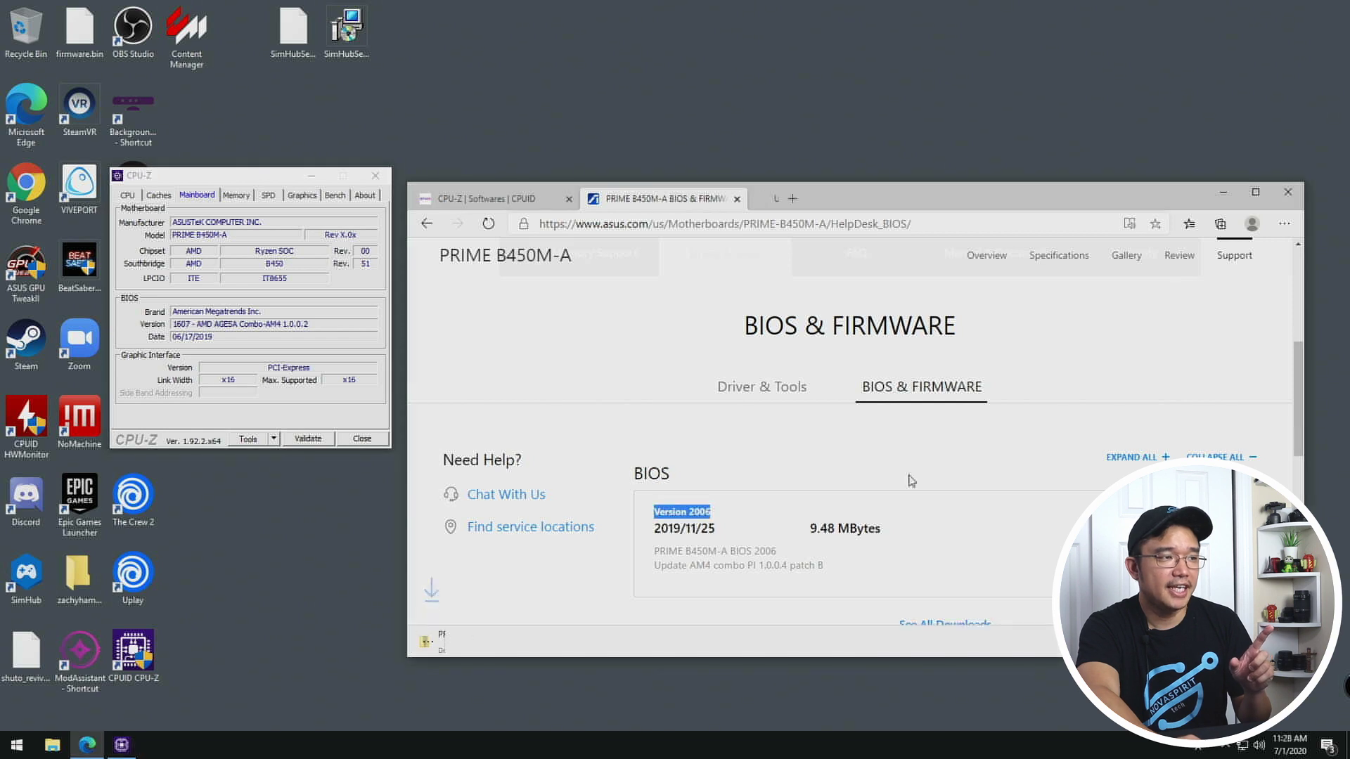
click(565, 641)
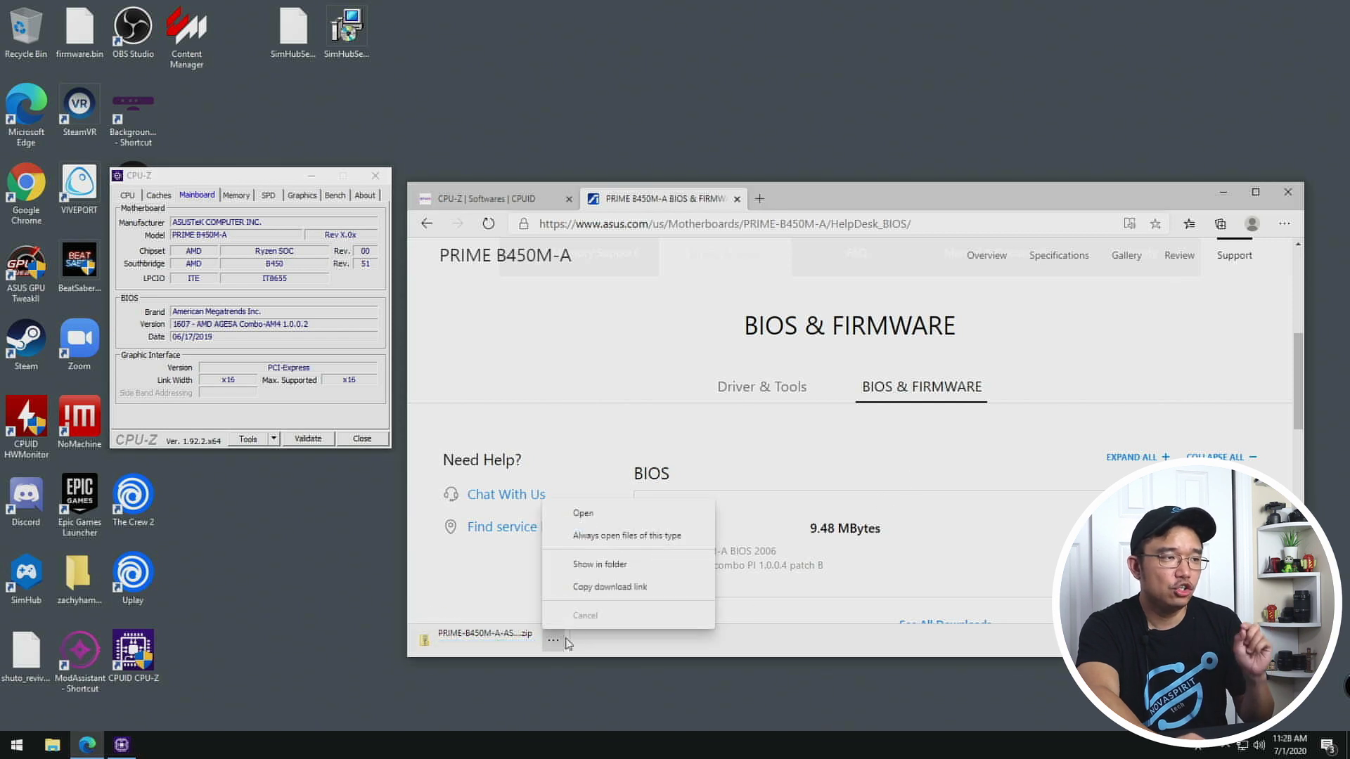
click(601, 564)
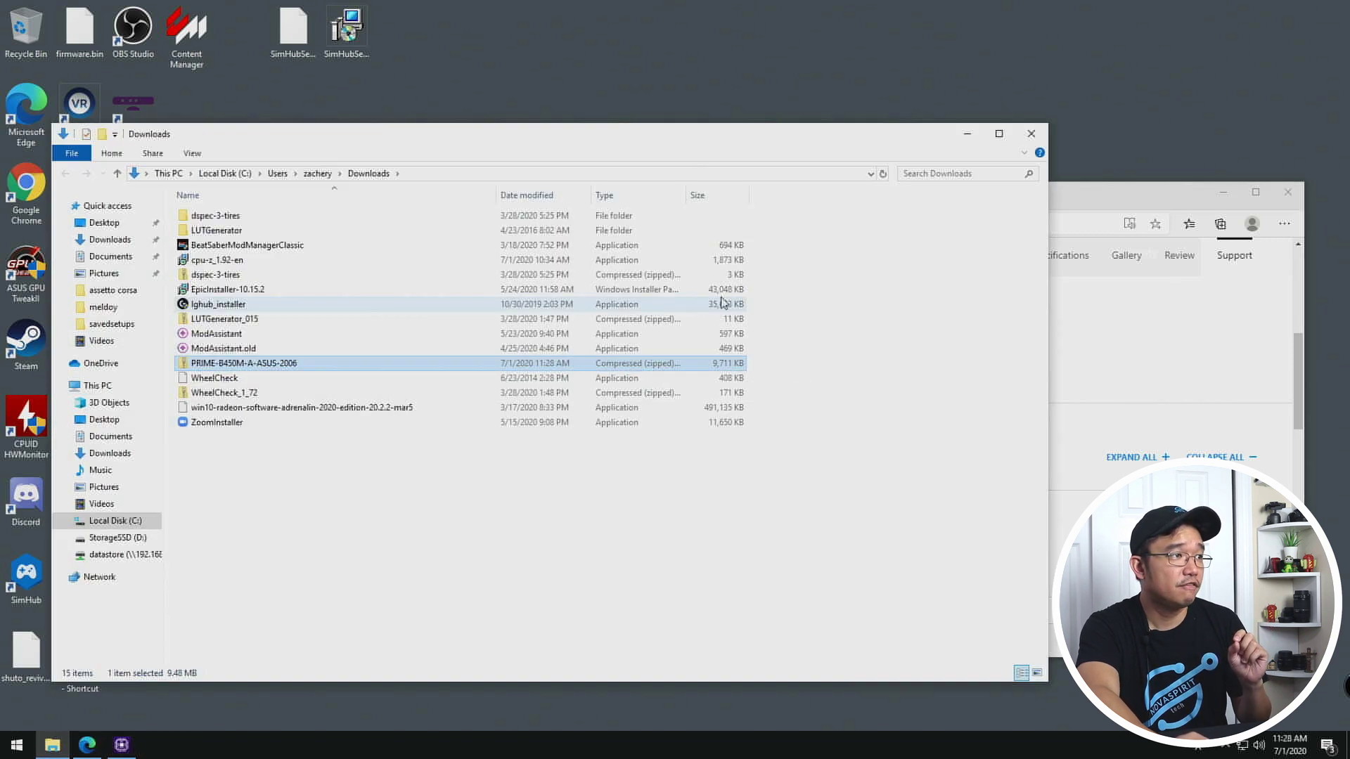
Drag the PRIME-B450M-A-ASUS-2006 CAP file from the zip to the desktop, then close the zip
double_click(218, 363)
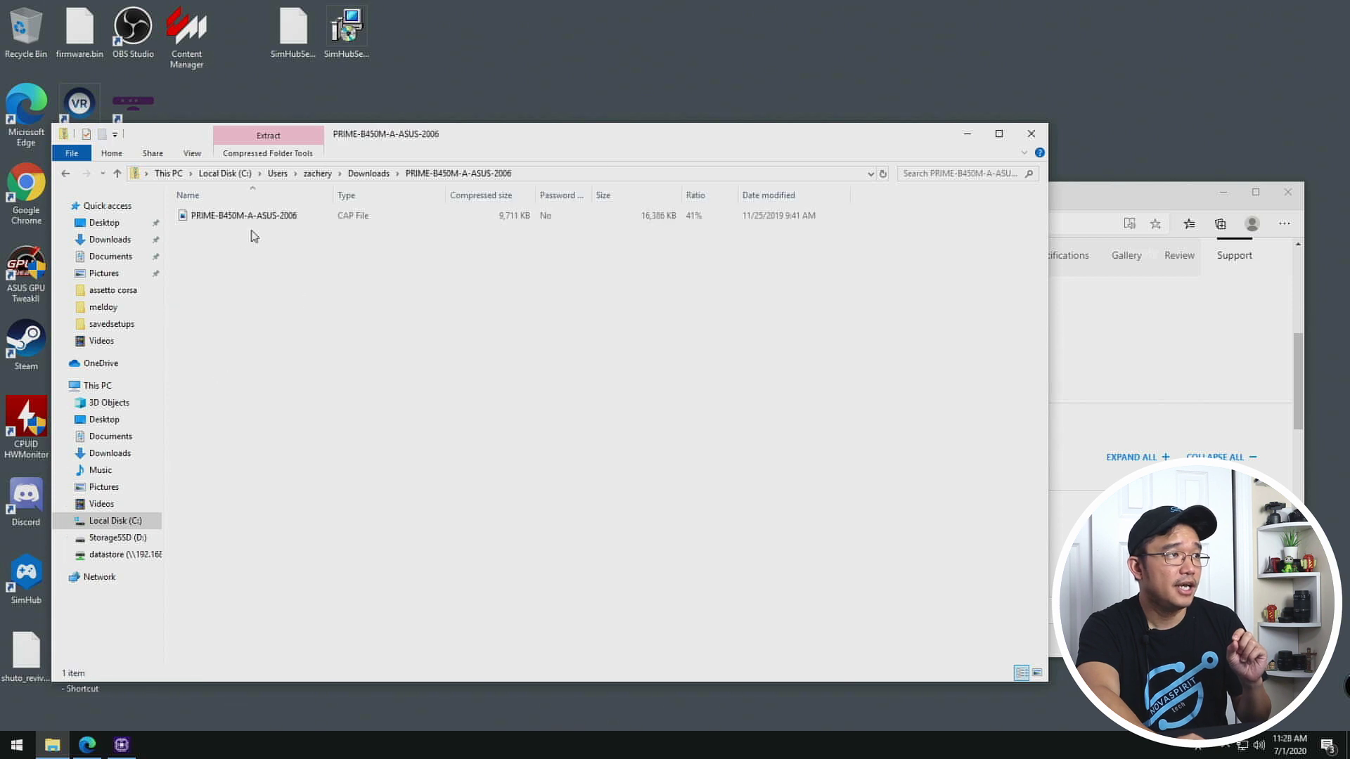
click(346, 222)
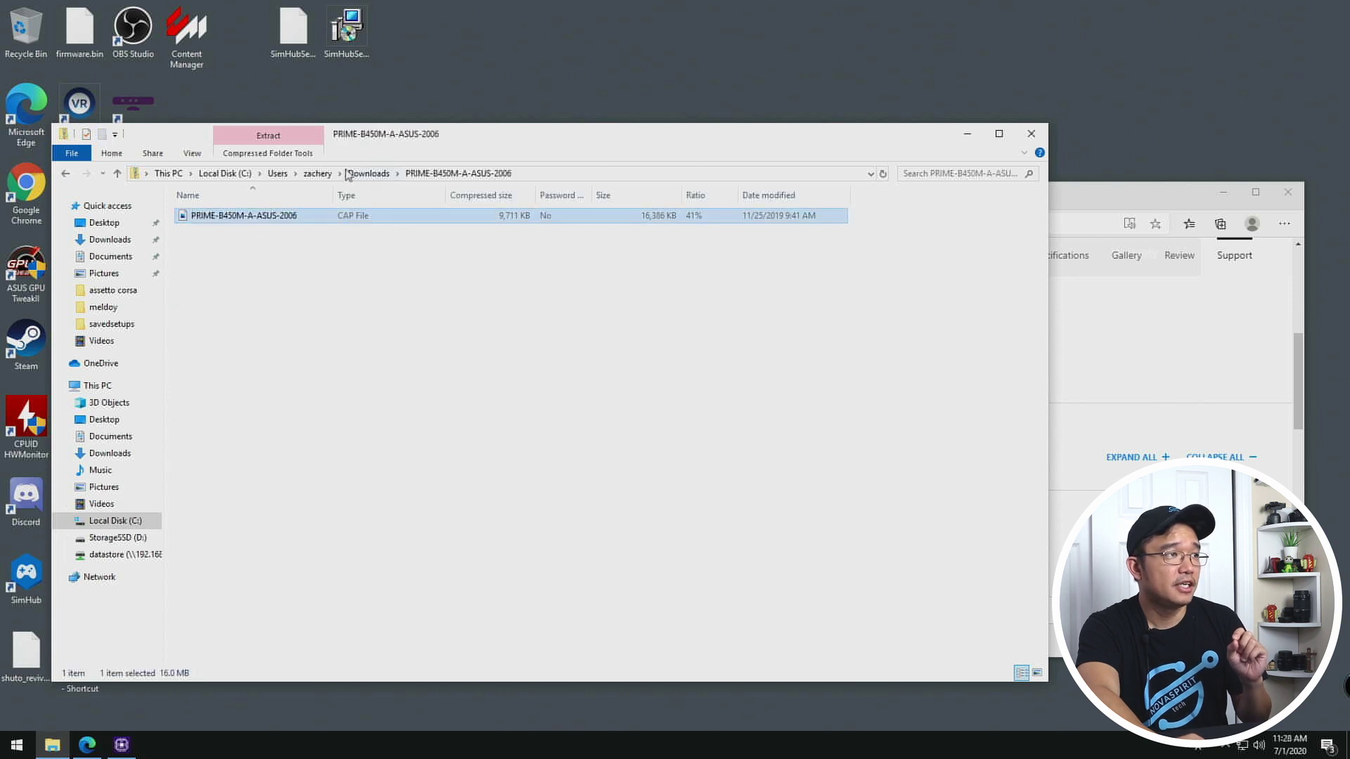
drag(292, 215, 516, 79)
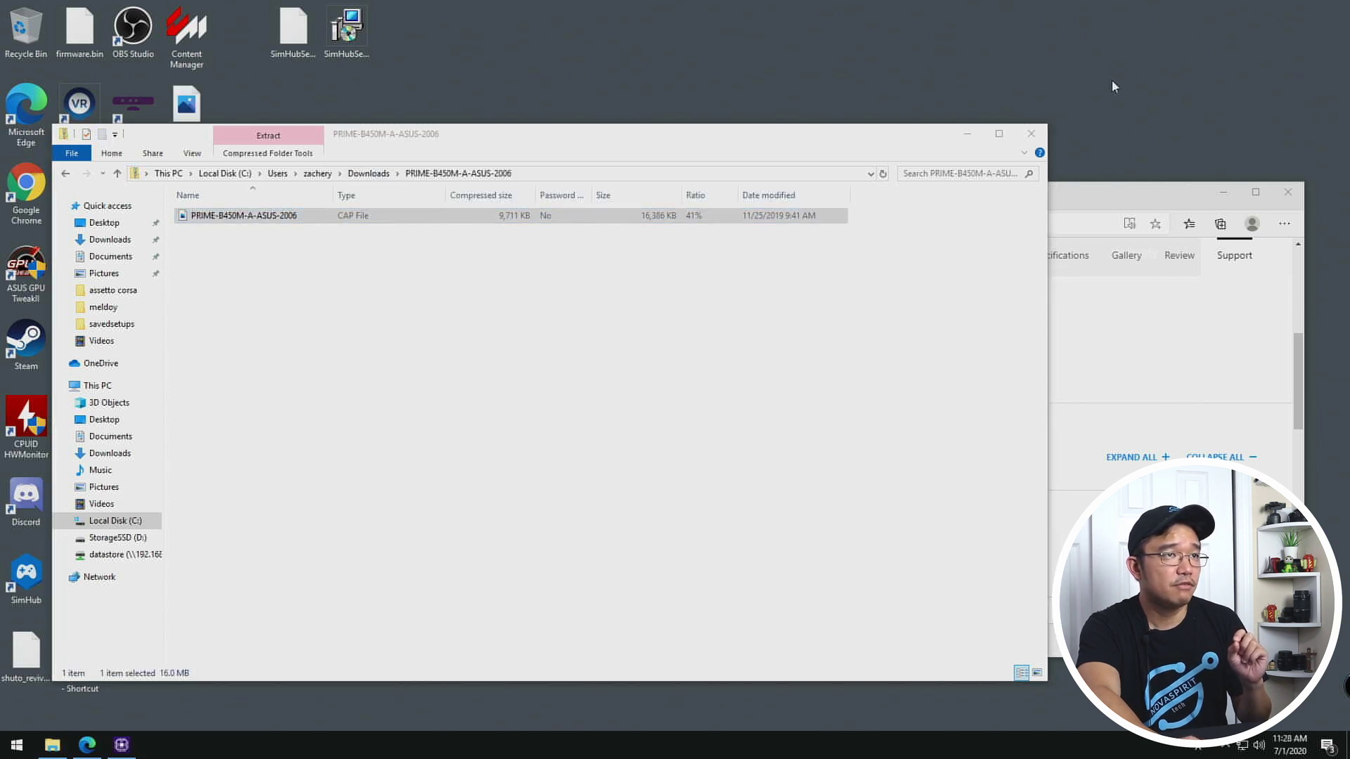
click(1044, 132)
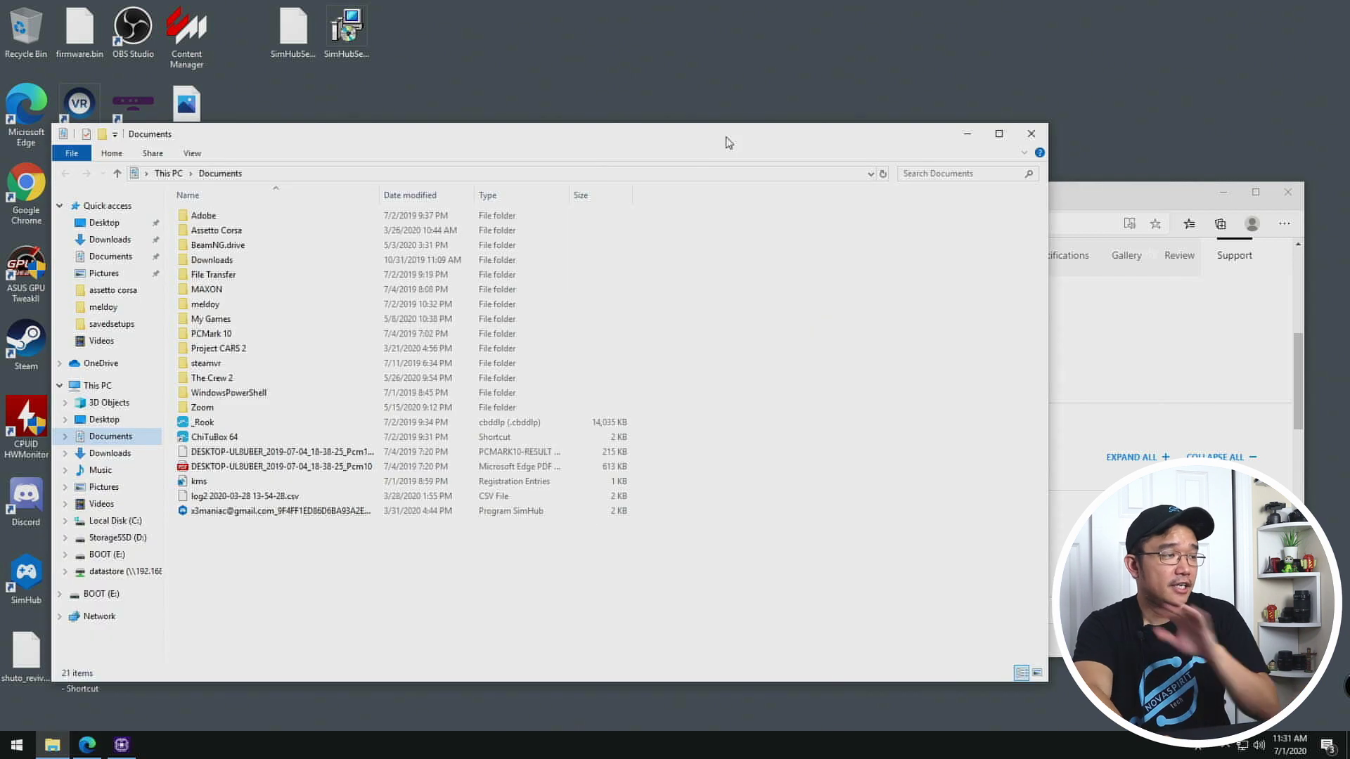
Quick-format the BOOT (E:) drive as FAT32 labelled BIOSUPD8, confirming the erase
right_click(104, 598)
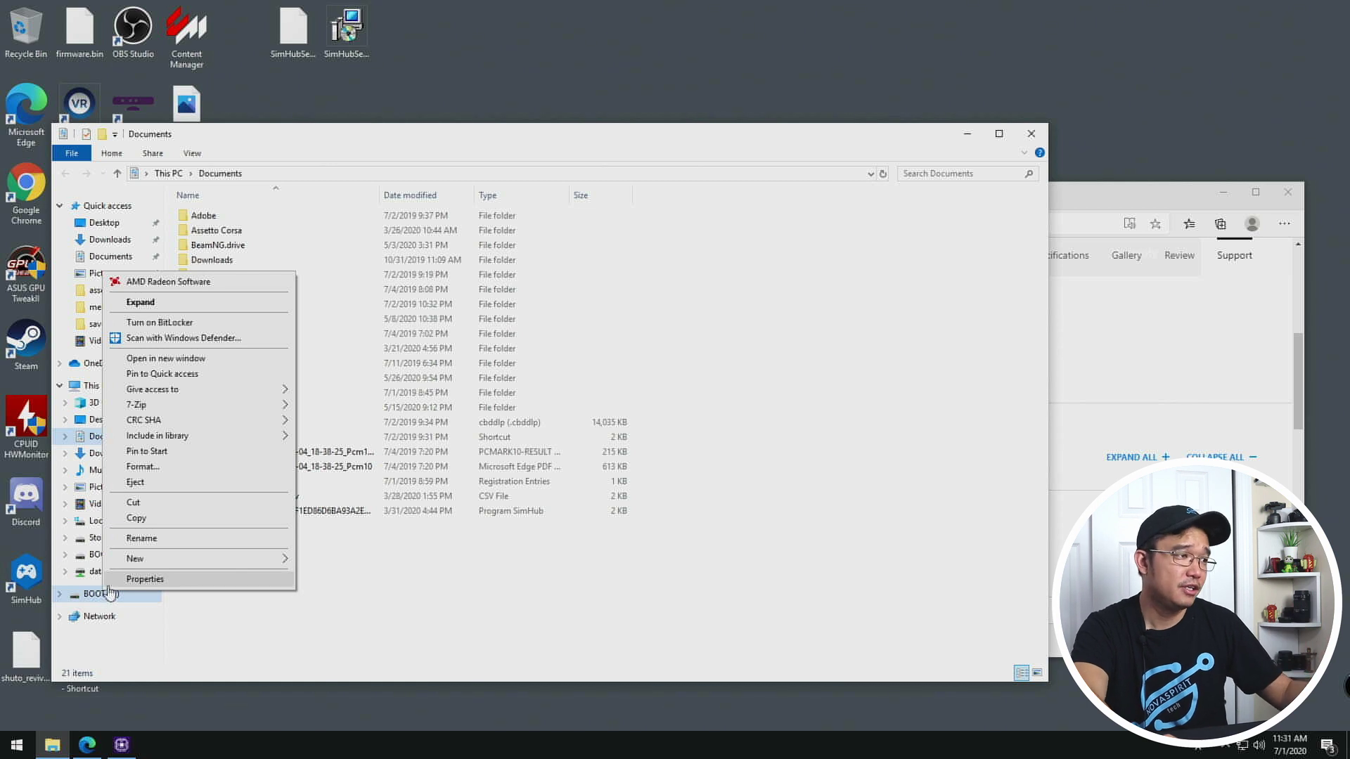
click(149, 468)
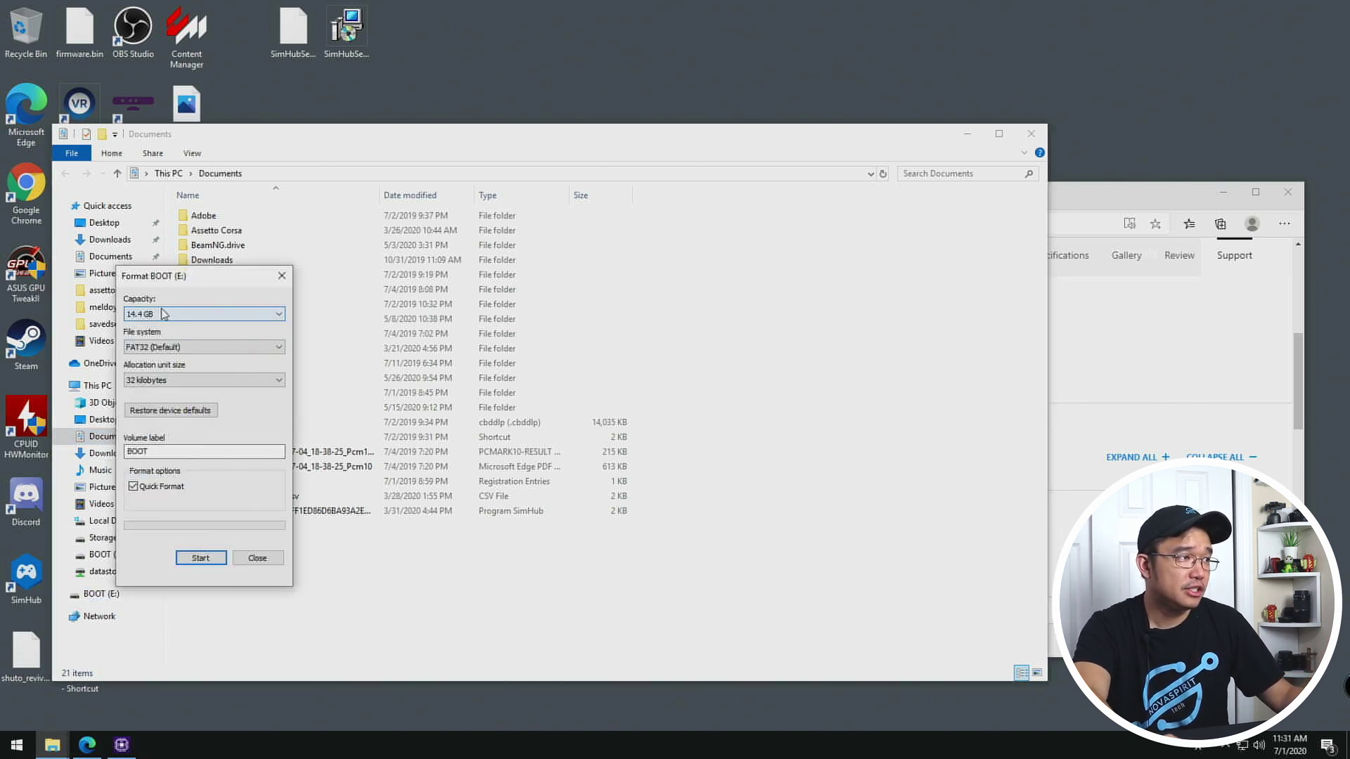
click(160, 350)
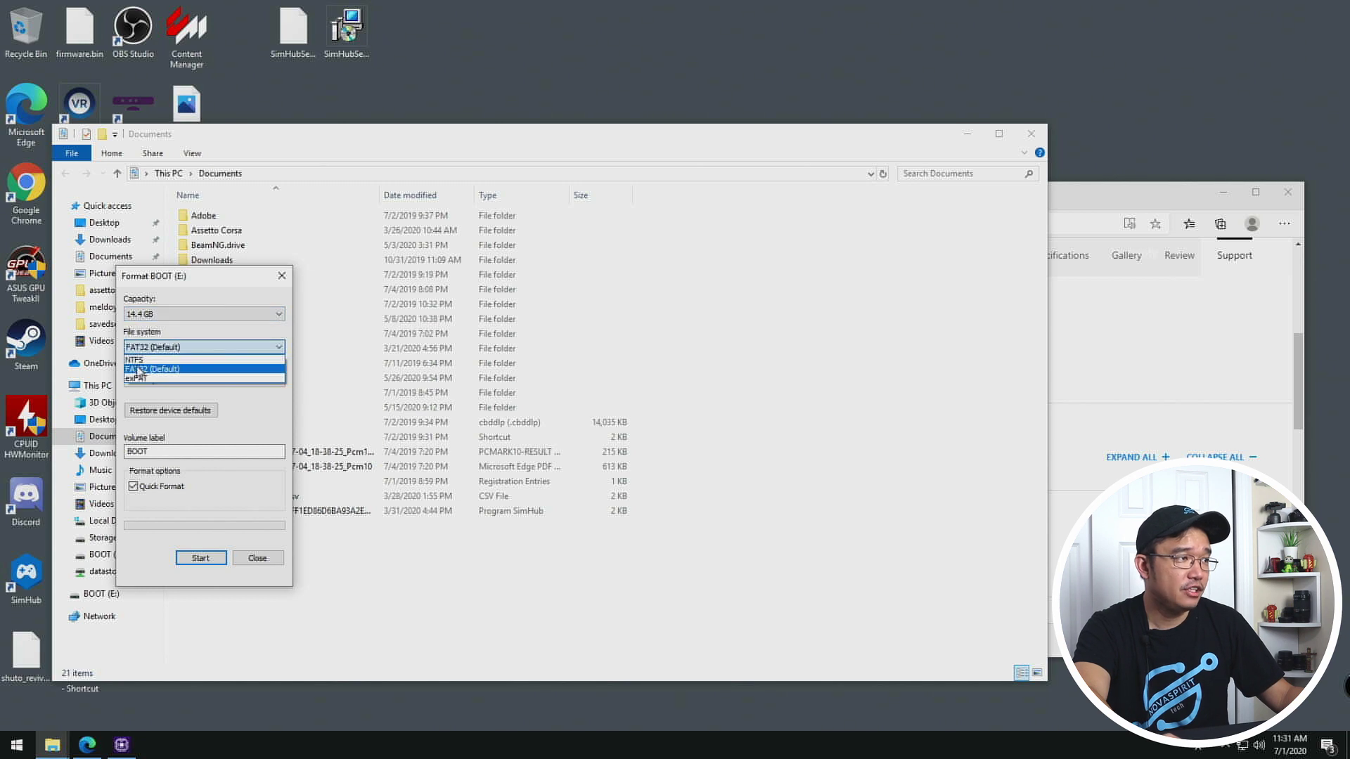
click(166, 360)
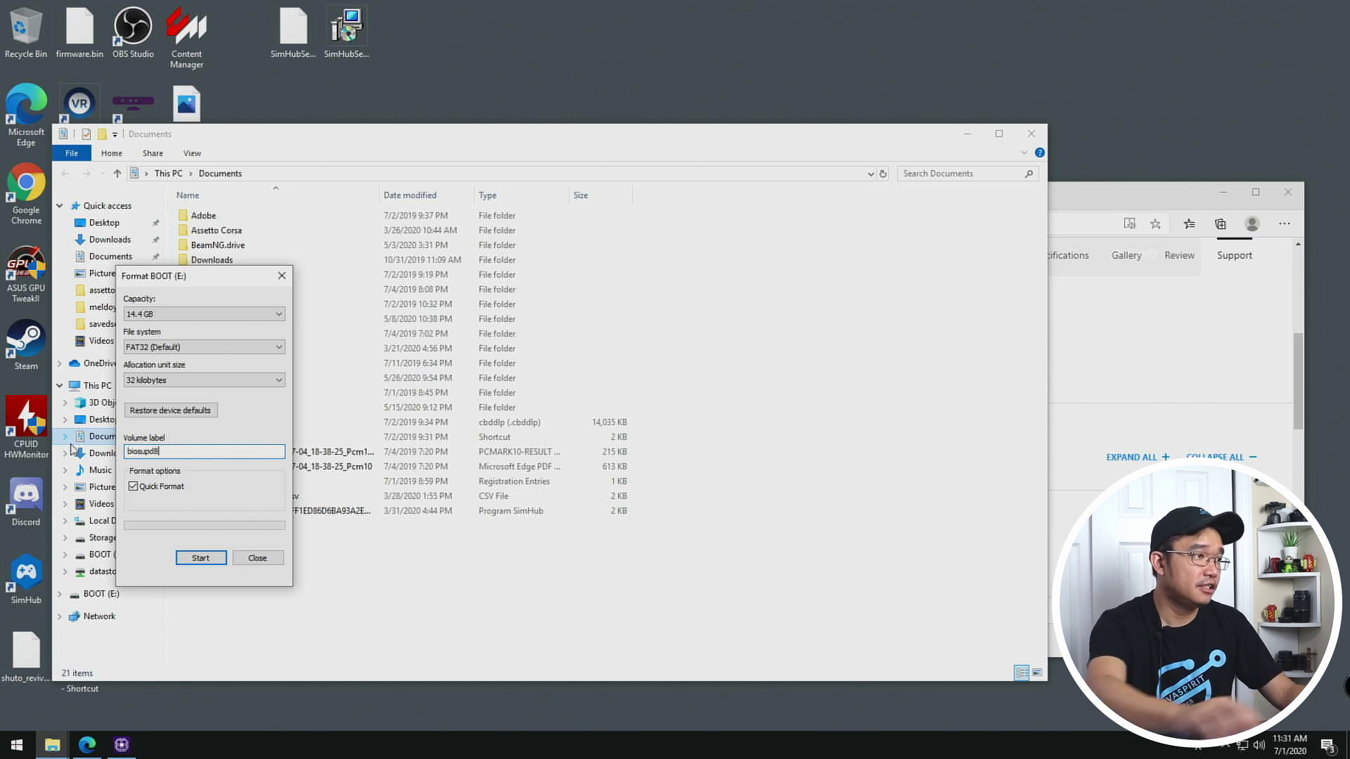
click(204, 561)
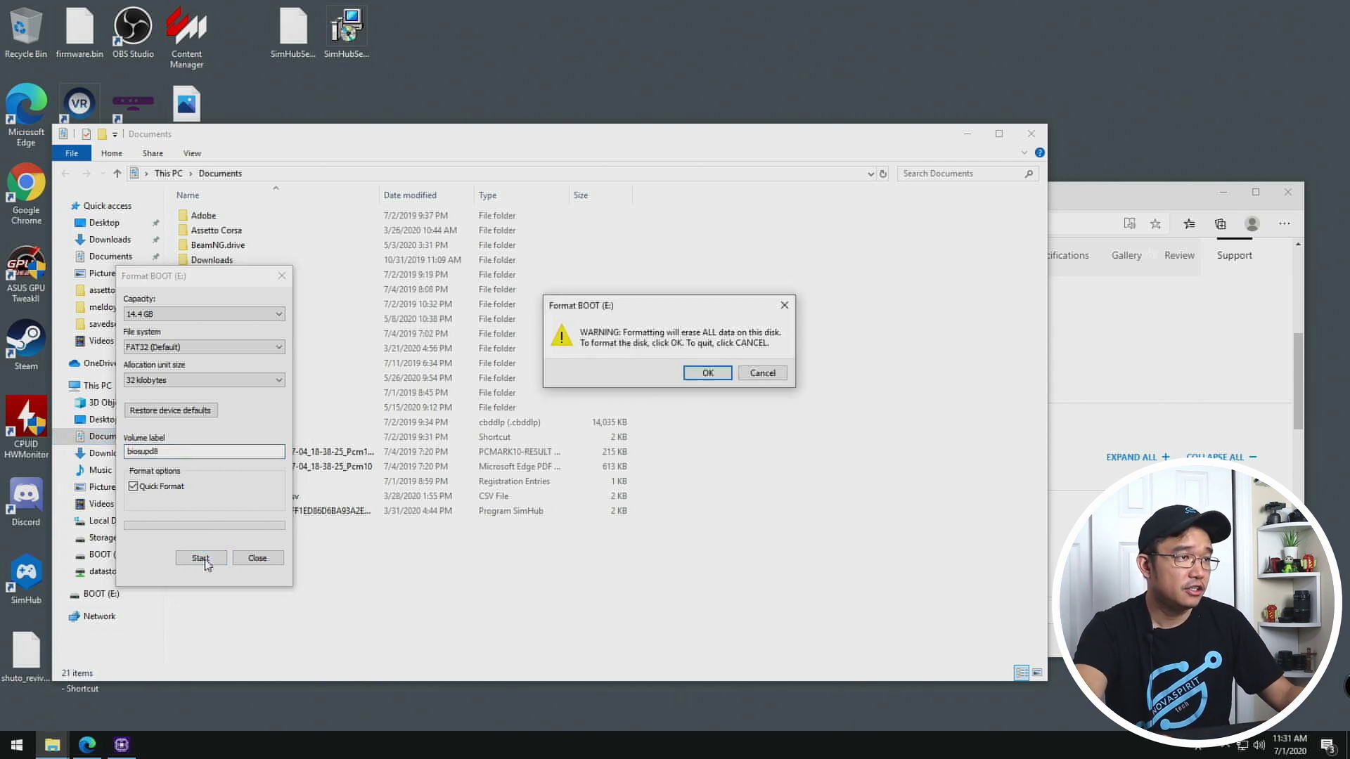
click(726, 374)
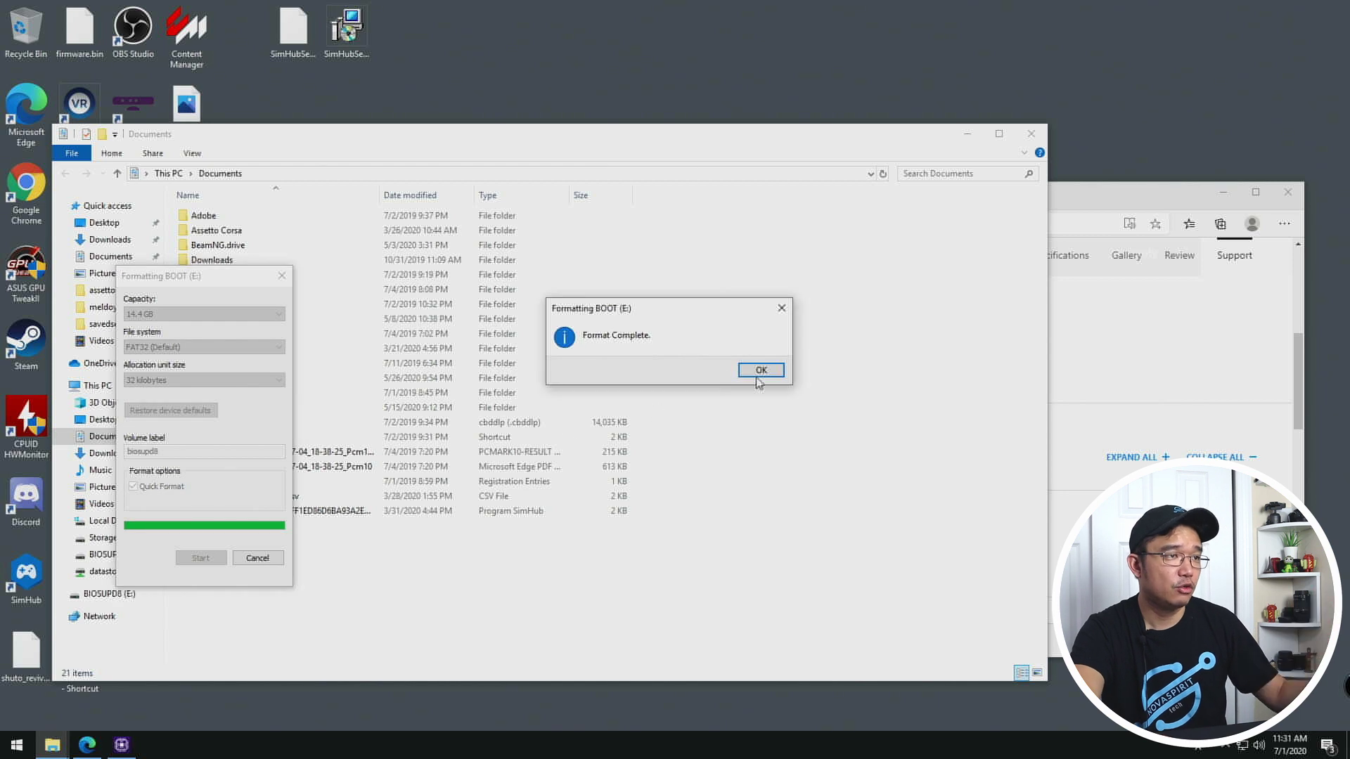
click(758, 370)
Put the 2006 CAP file on BIOSUPD8 (E:), then close the drive window and Edge
click(257, 559)
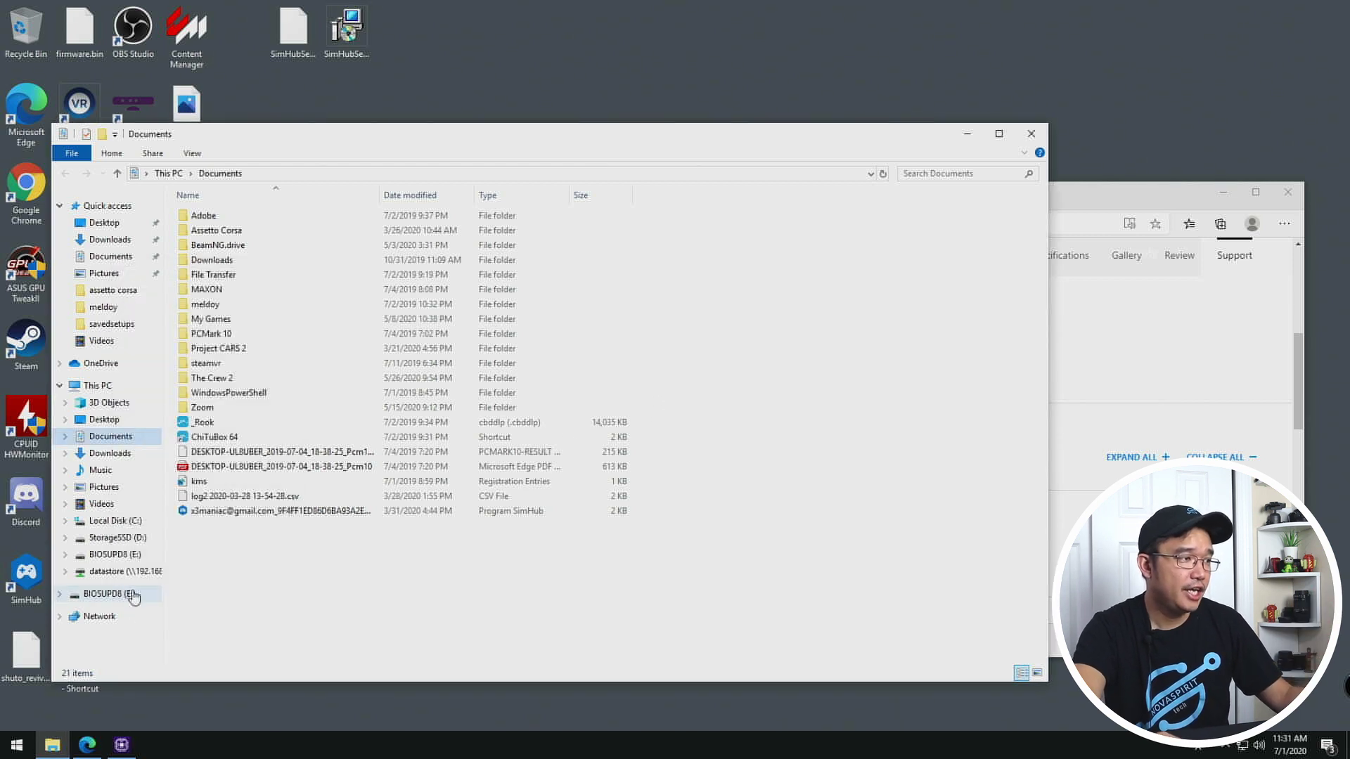
click(97, 597)
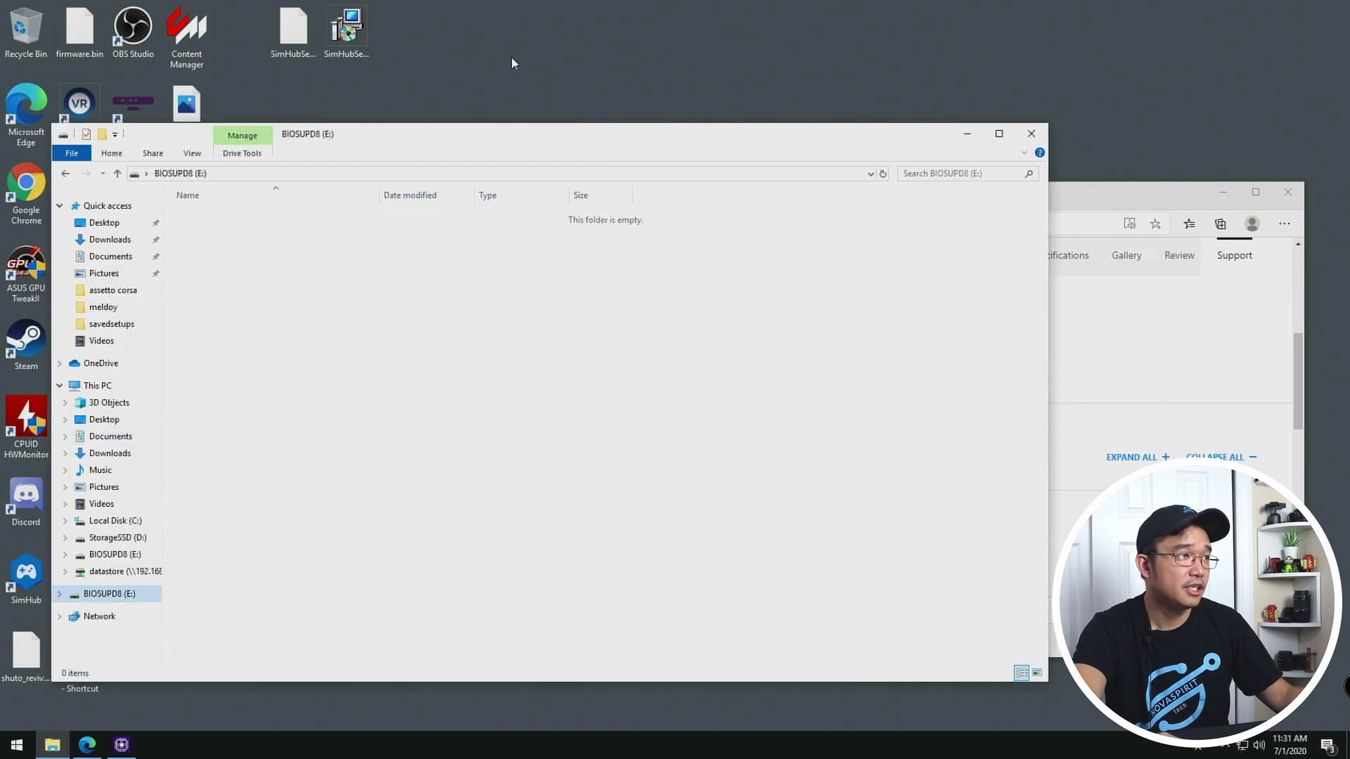
drag(187, 104, 380, 382)
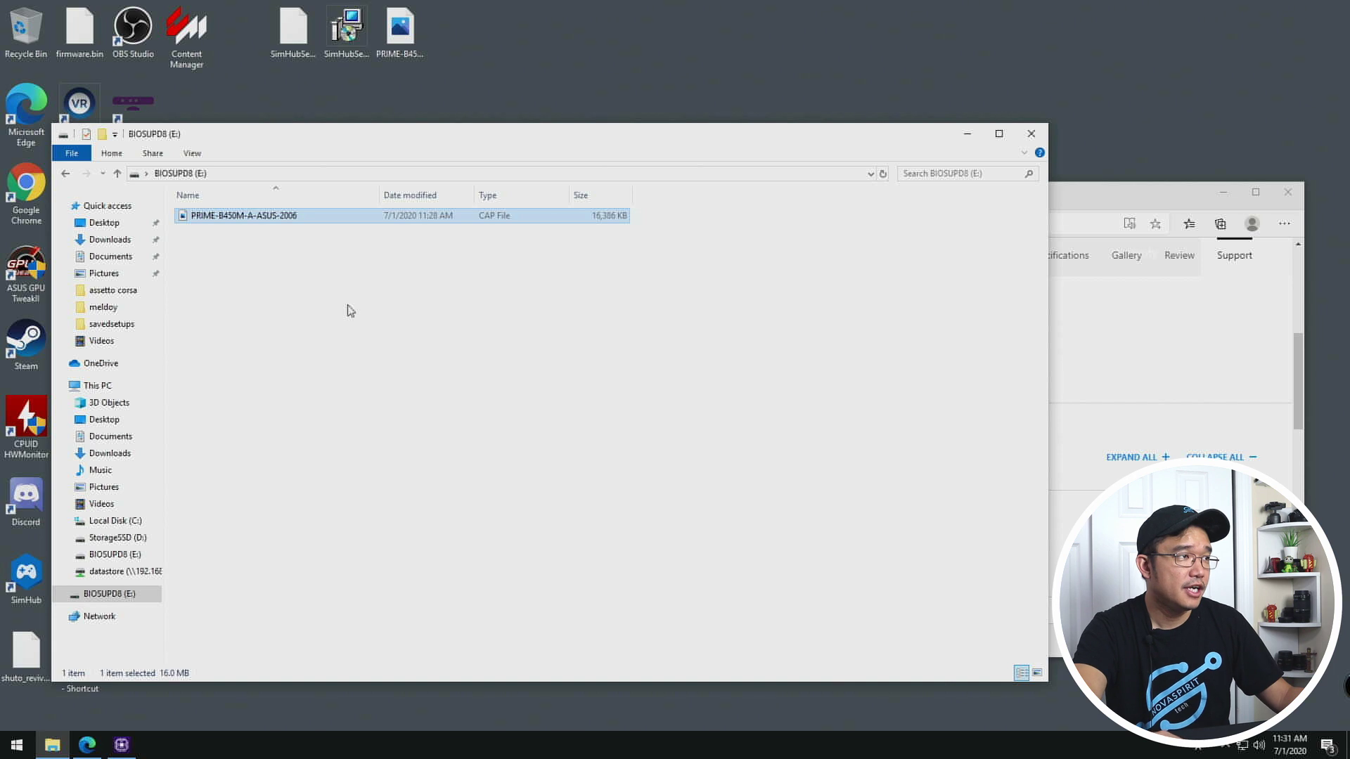
click(1030, 135)
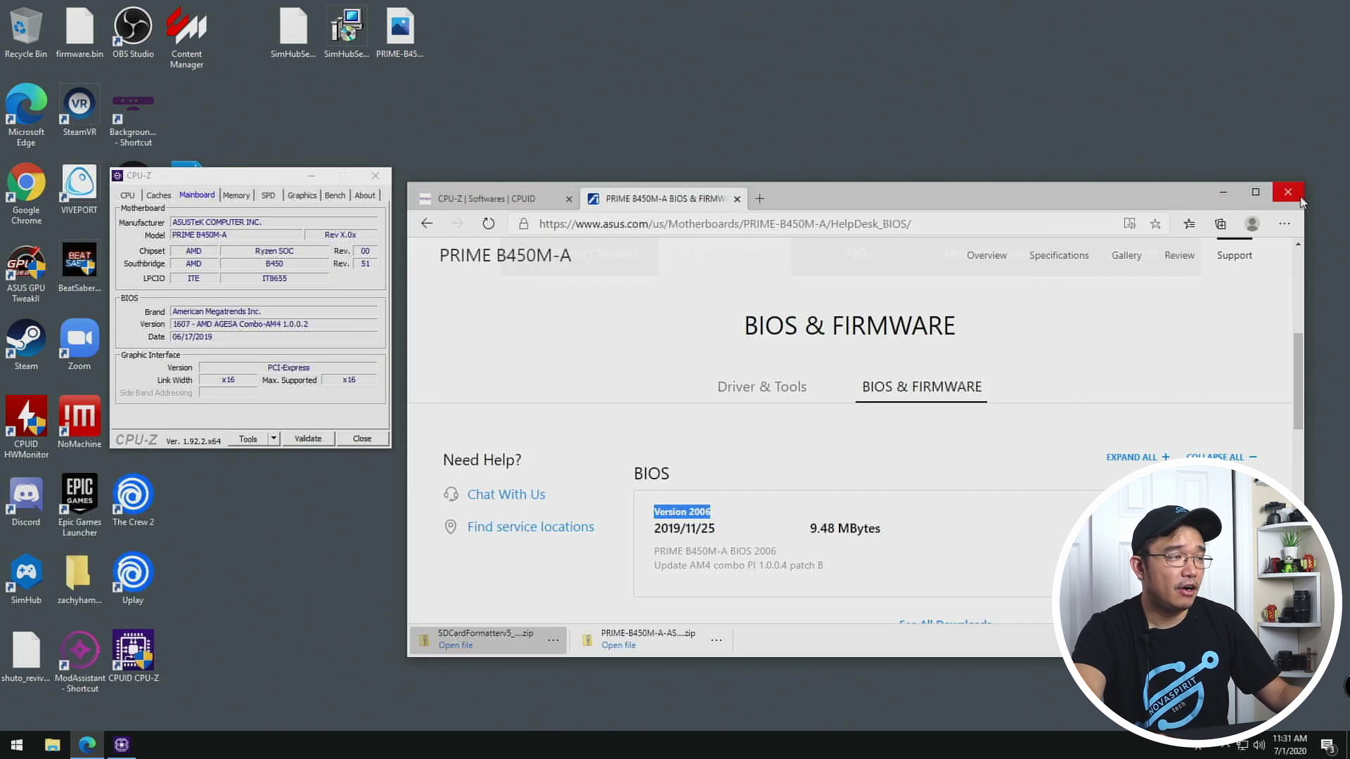
click(1287, 193)
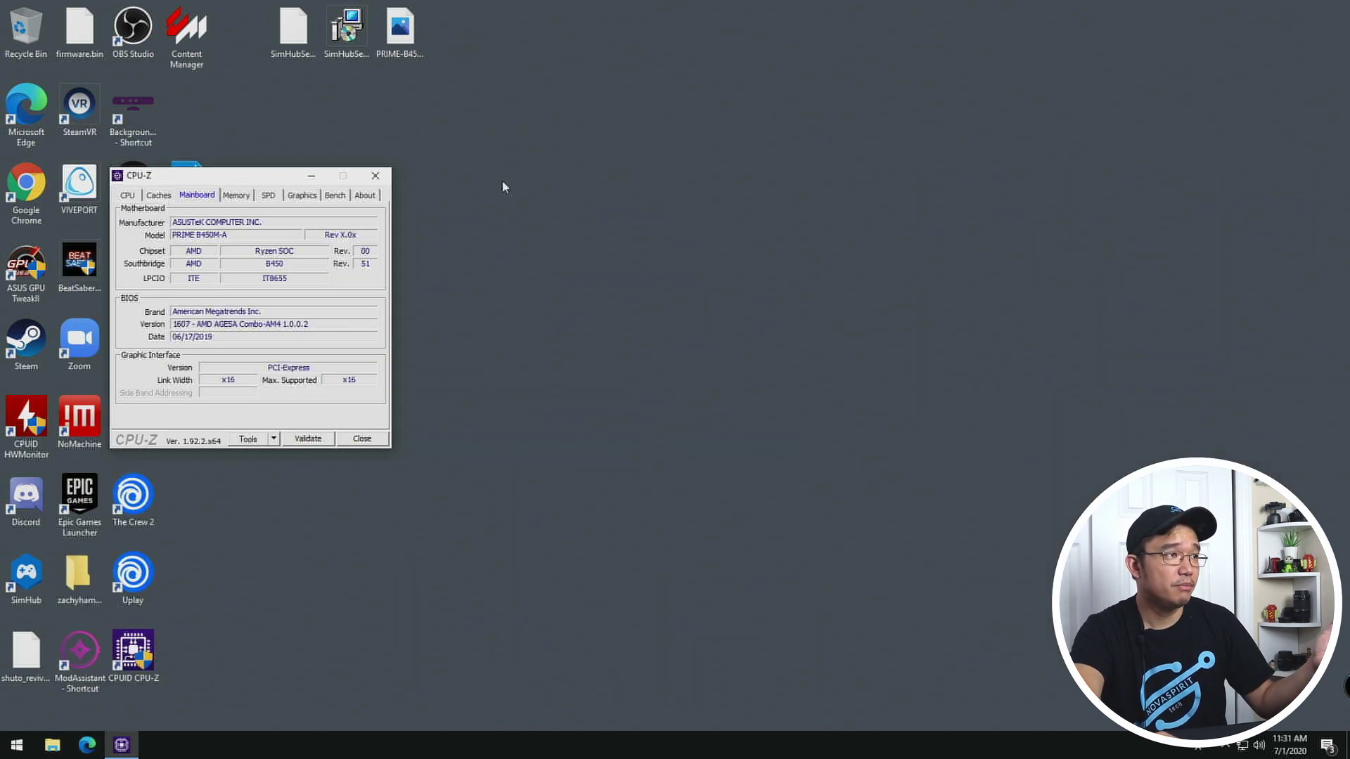
Close CPU-Z and restart Windows from the Start menu's power options
click(380, 179)
click(17, 744)
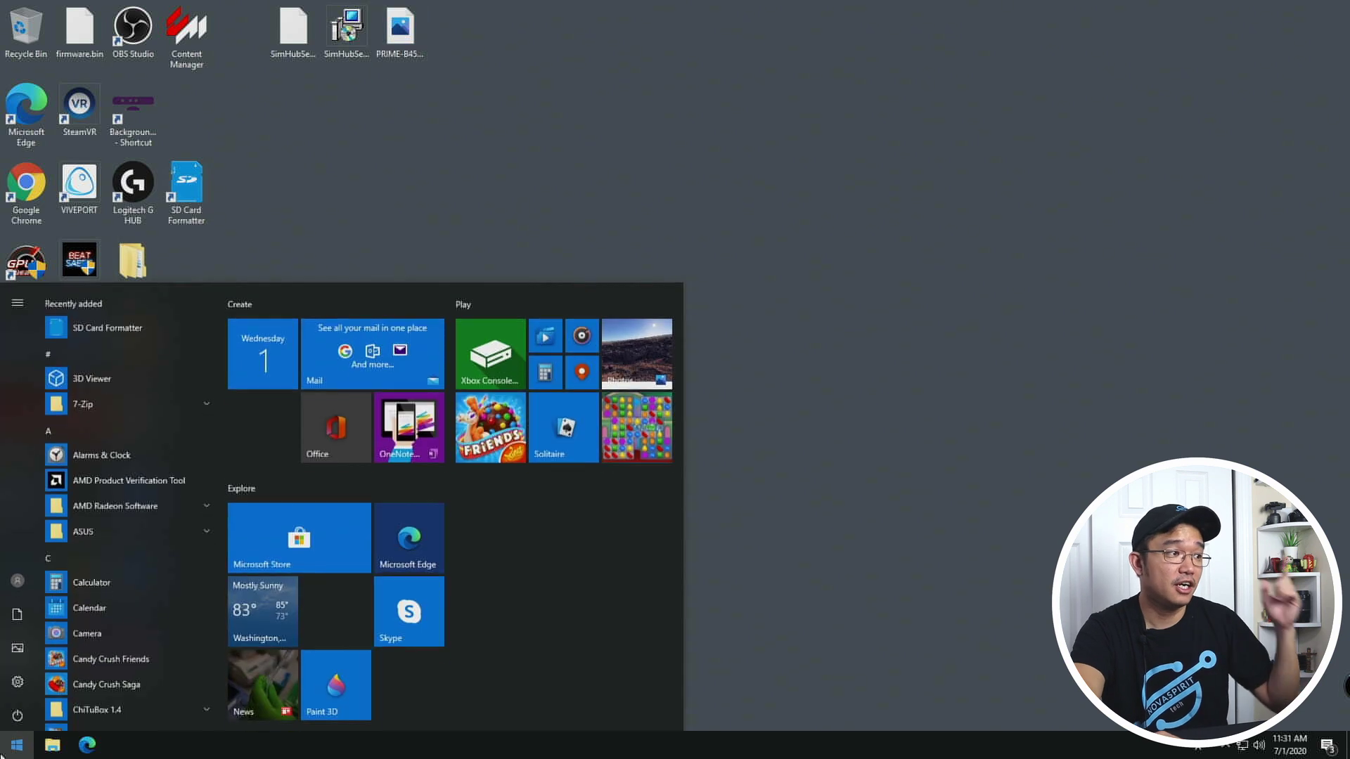
click(17, 714)
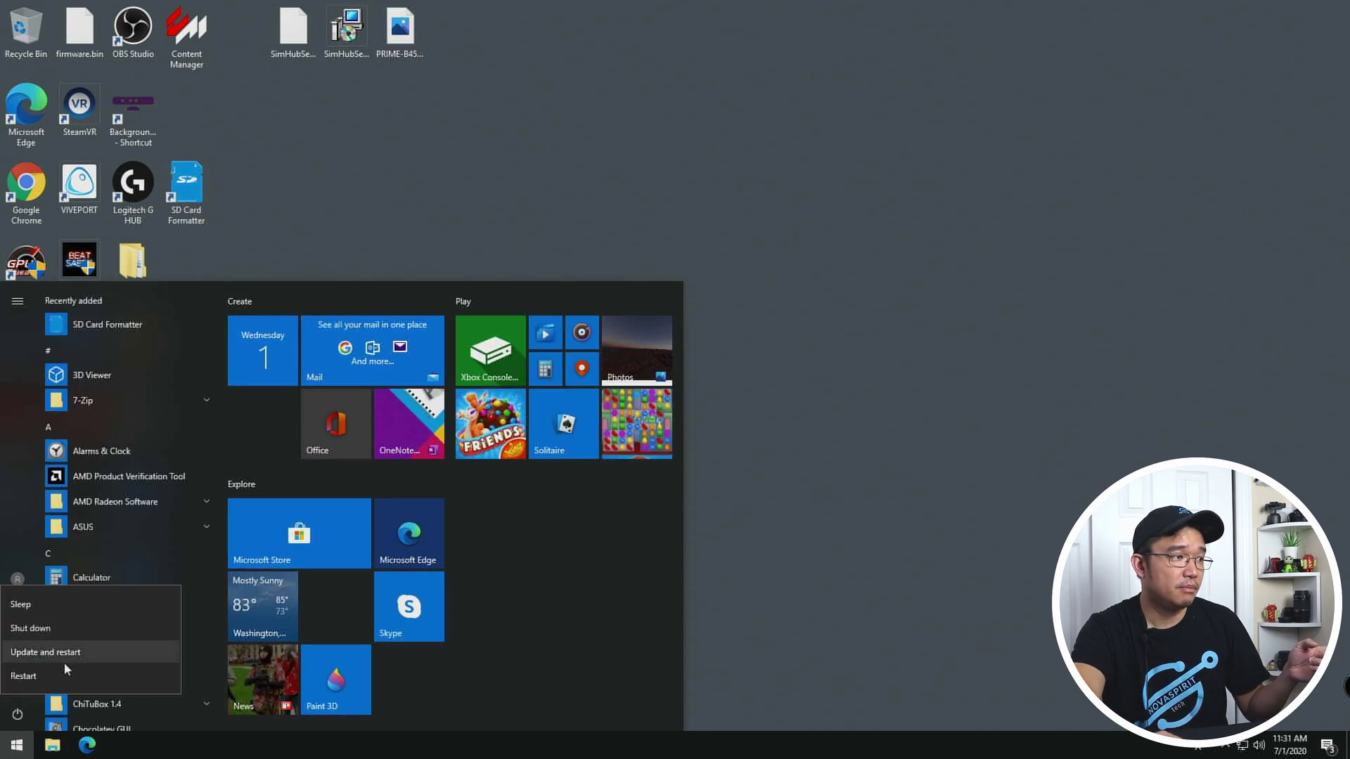
click(56, 676)
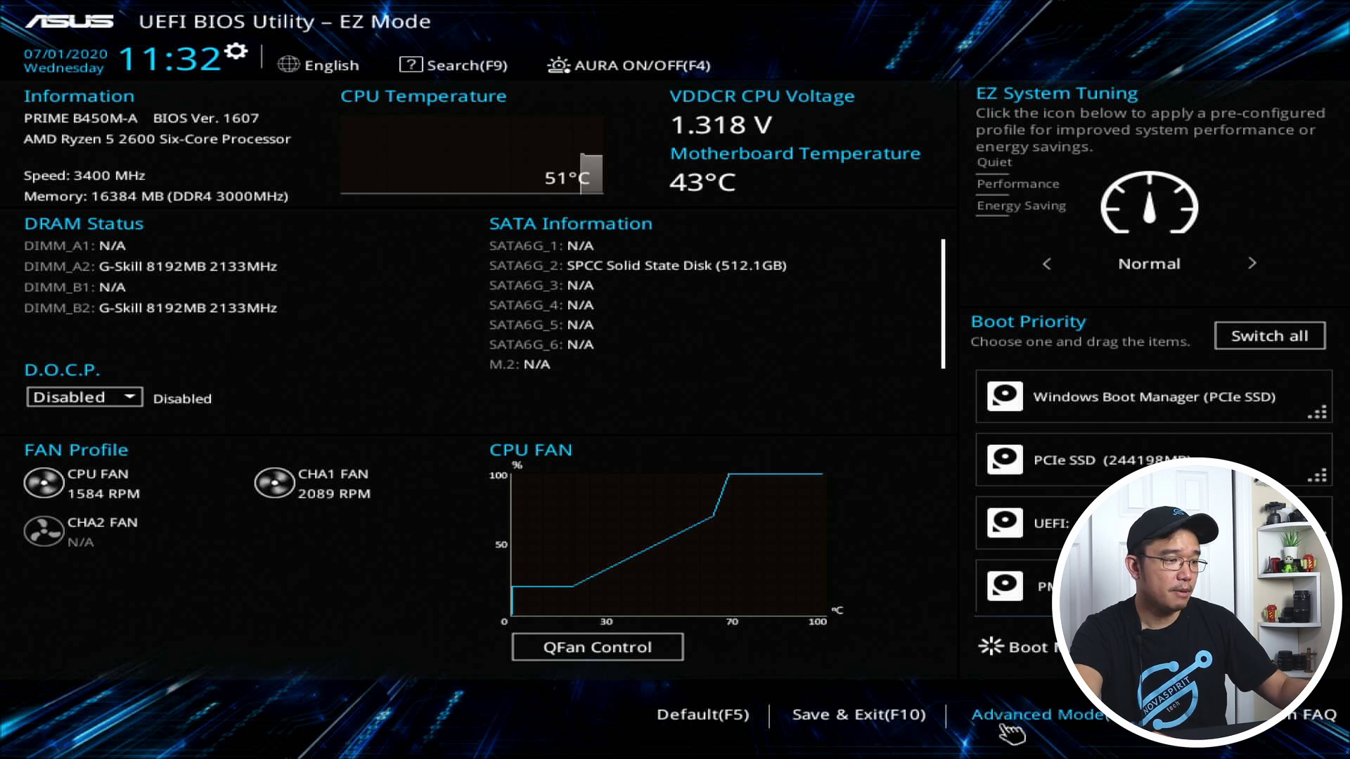
Switch to Advanced Mode and launch ASUS EZ Flash 3 Utility from the Tool tab
click(1006, 716)
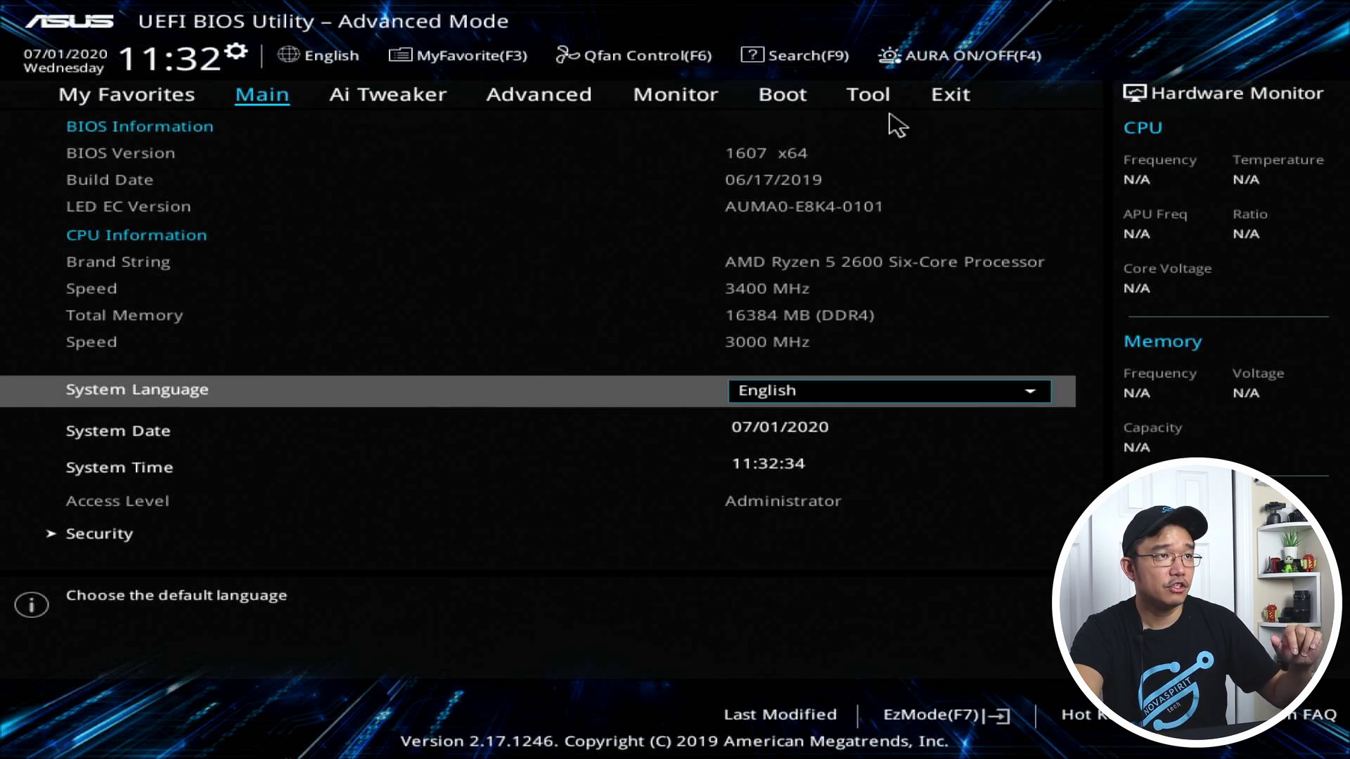
click(869, 95)
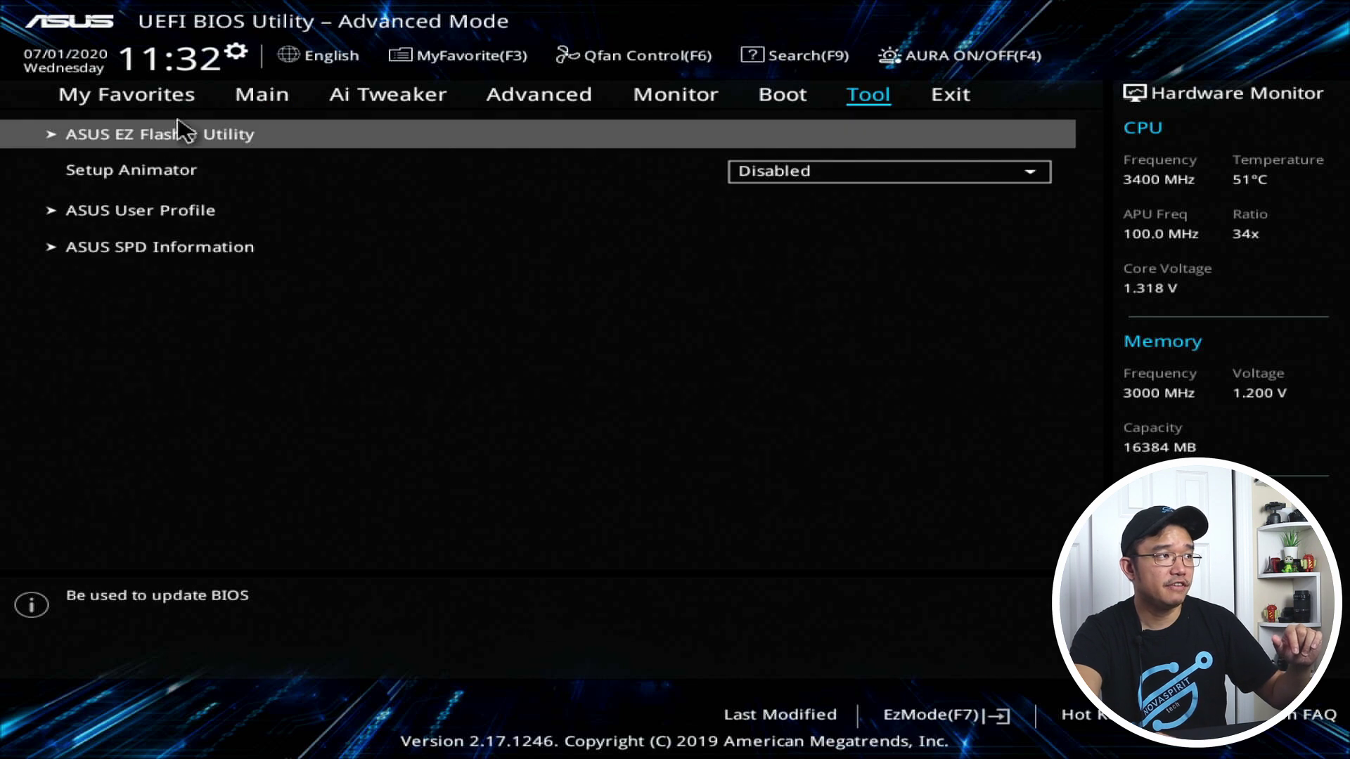
click(201, 138)
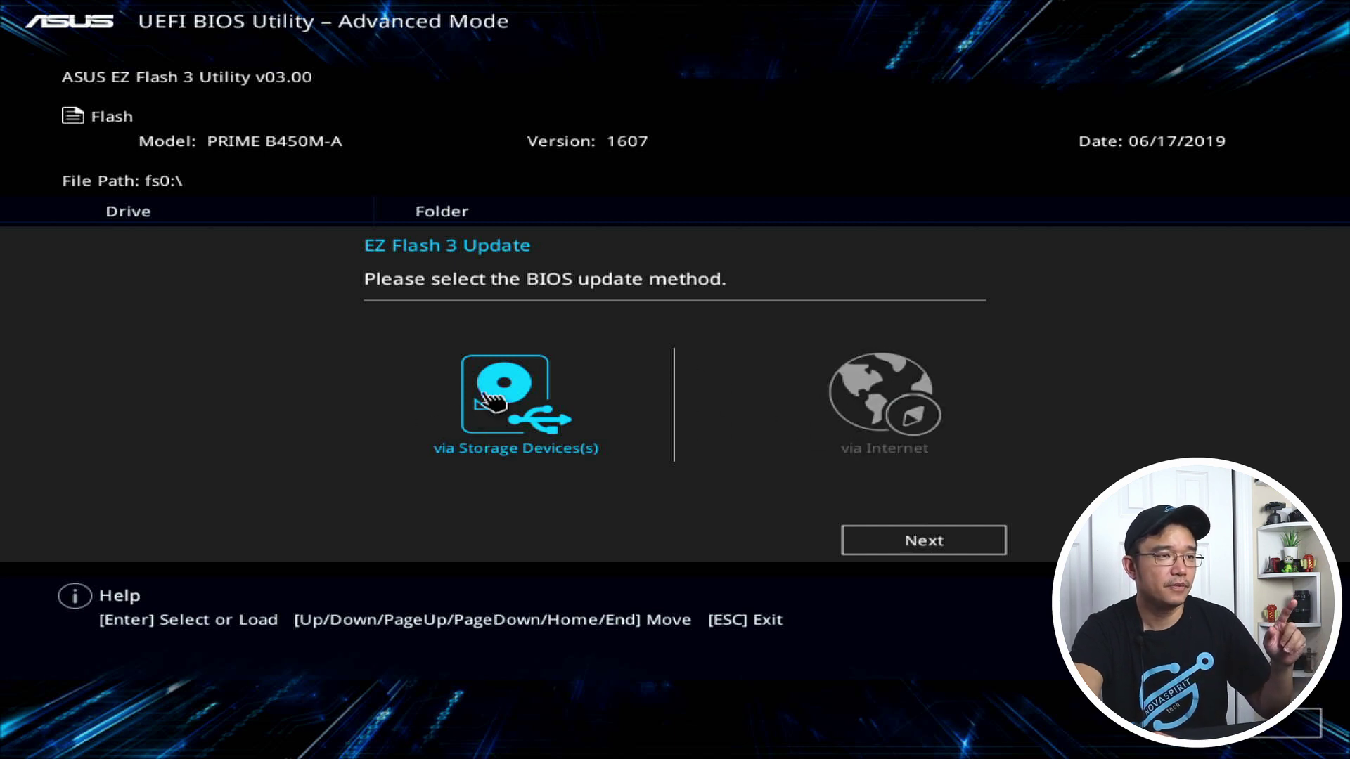
Update via storage device using PRIME-B450M-A-ASUS-2006.CAP, confirming both the read and the flash
click(918, 544)
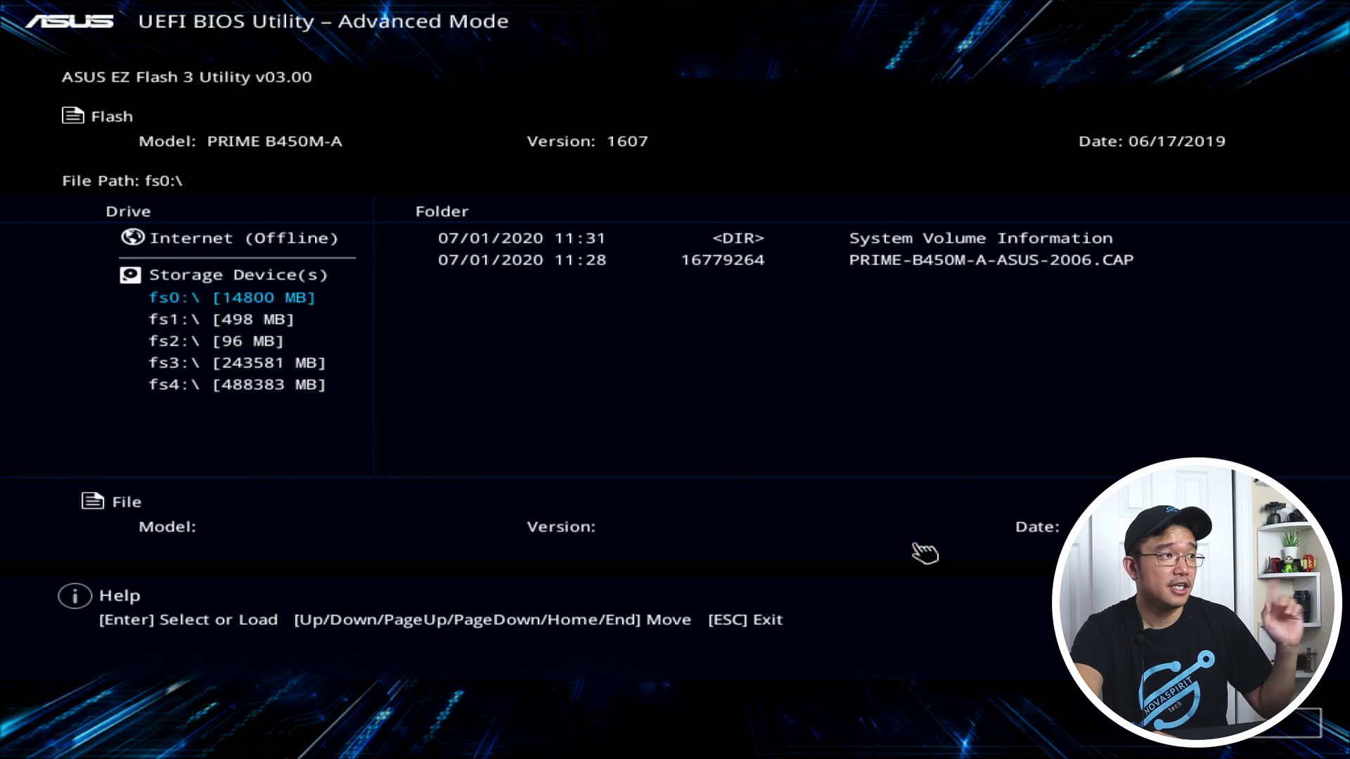
click(942, 266)
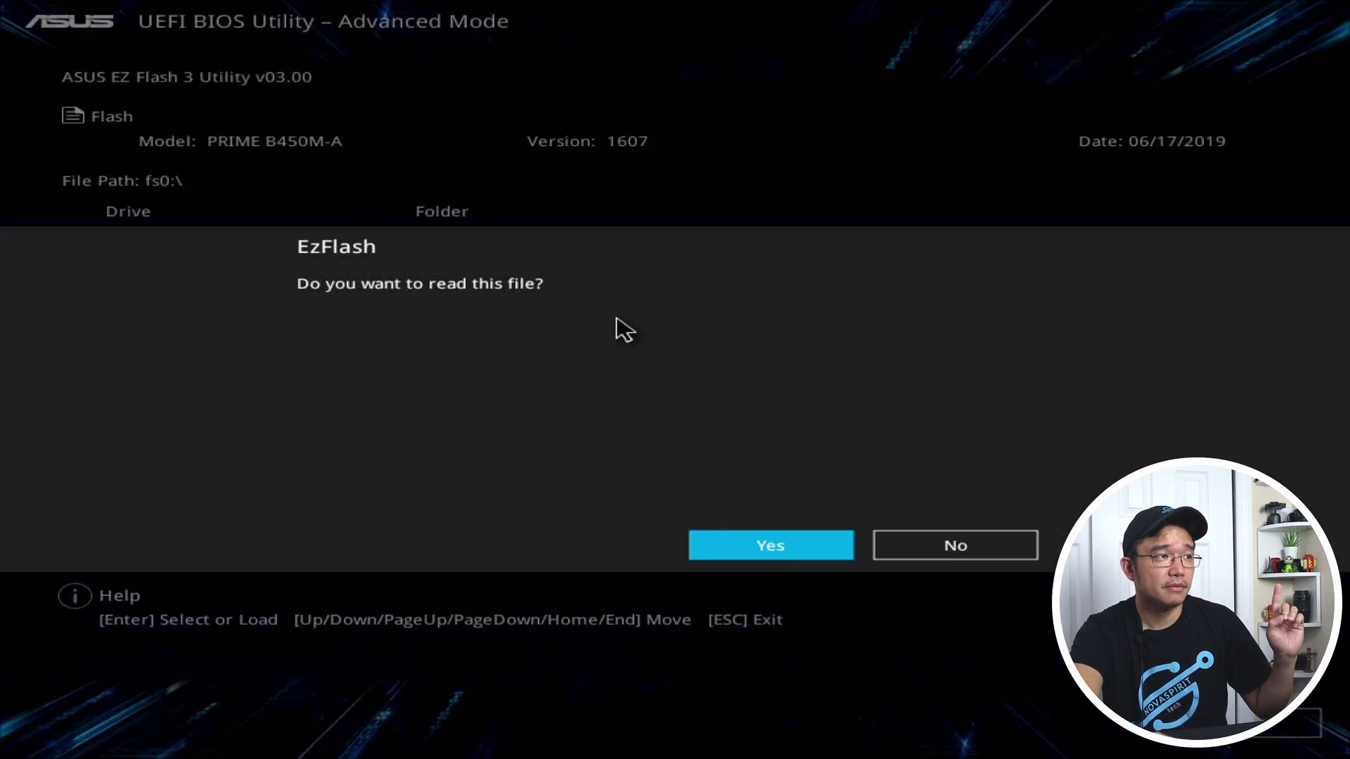
click(774, 545)
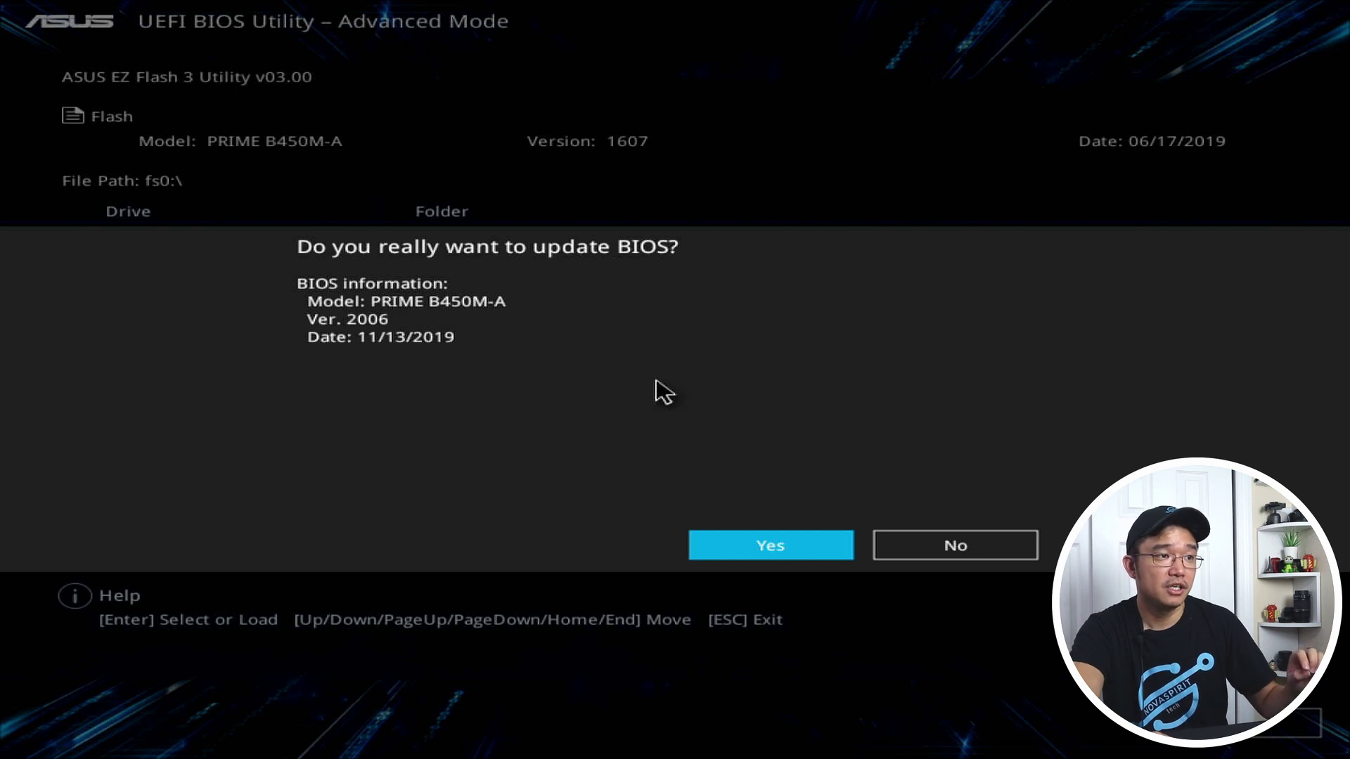
click(820, 547)
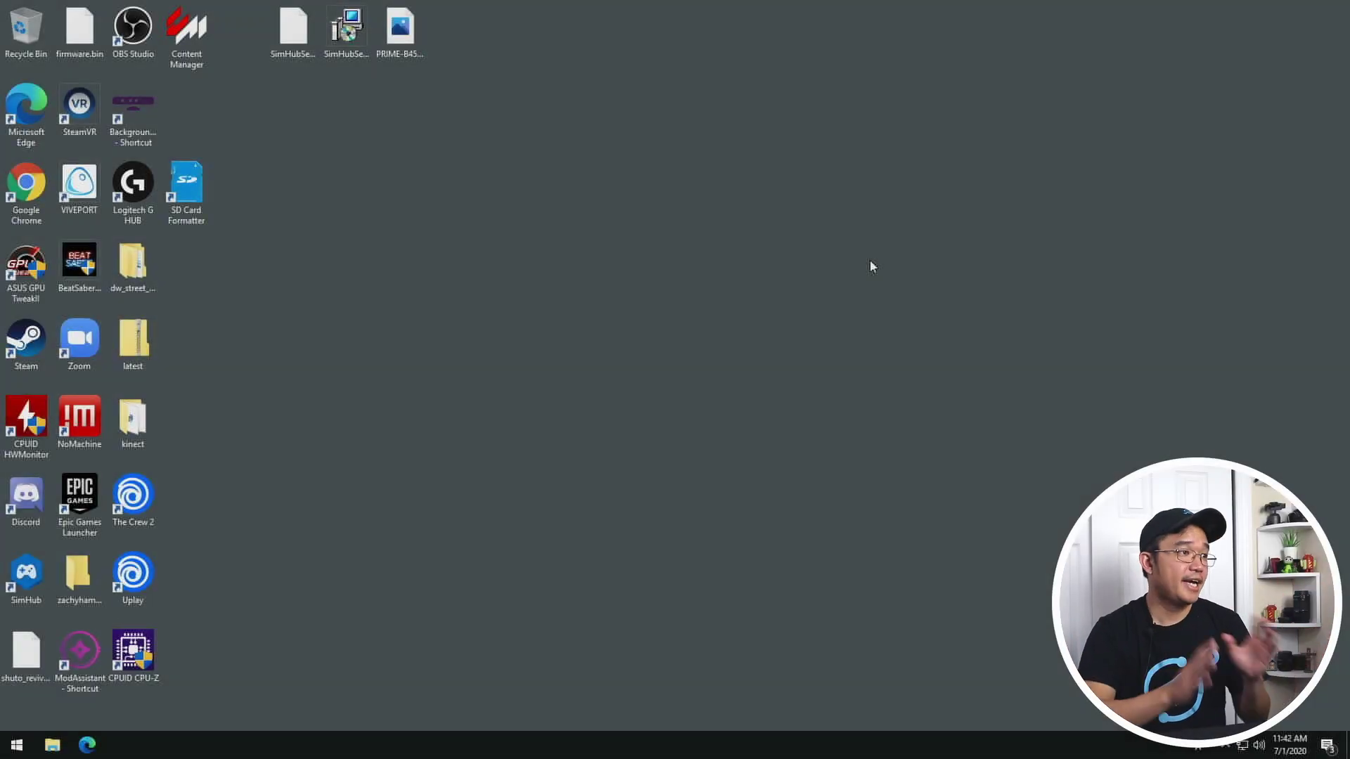
Run CPU-Z as administrator, checking the Mainboard tab for BIOS 2006, then the CPU tab
double_click(157, 643)
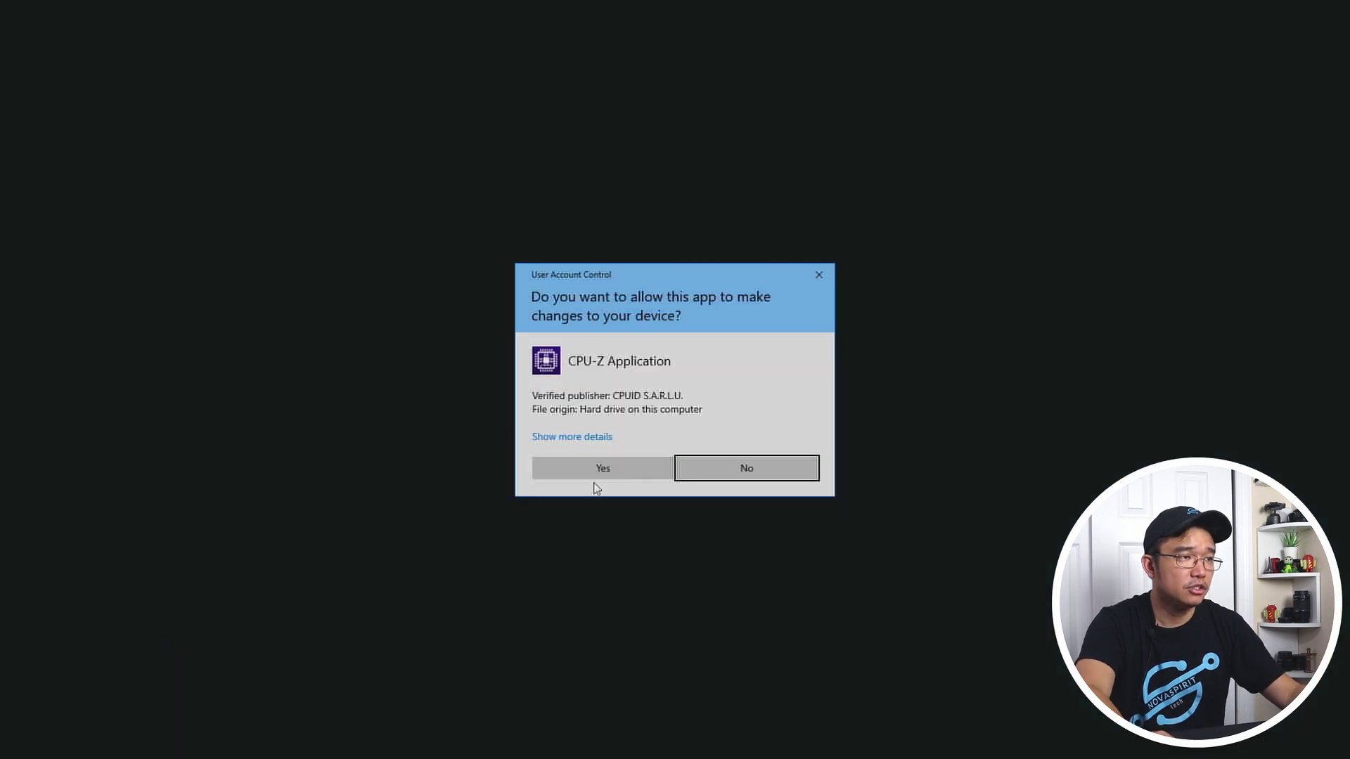
click(597, 471)
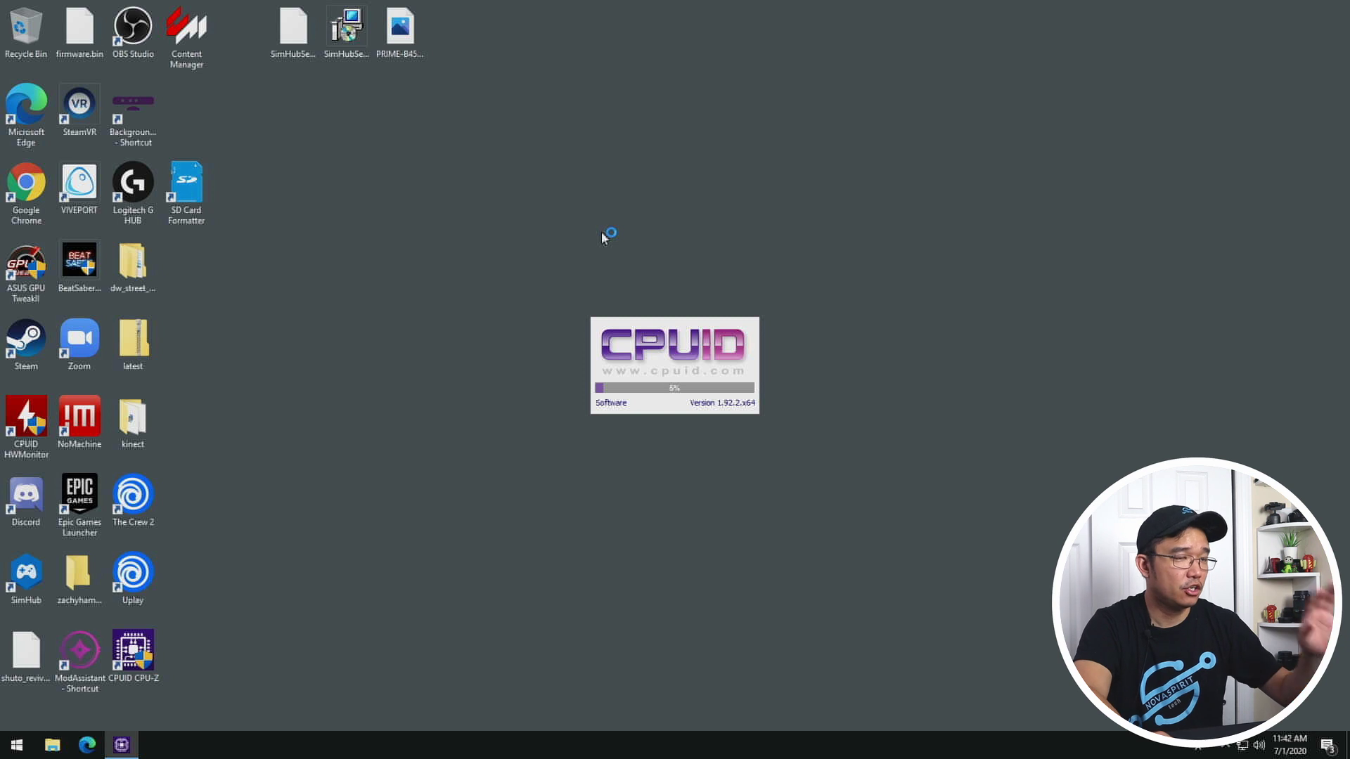
click(629, 254)
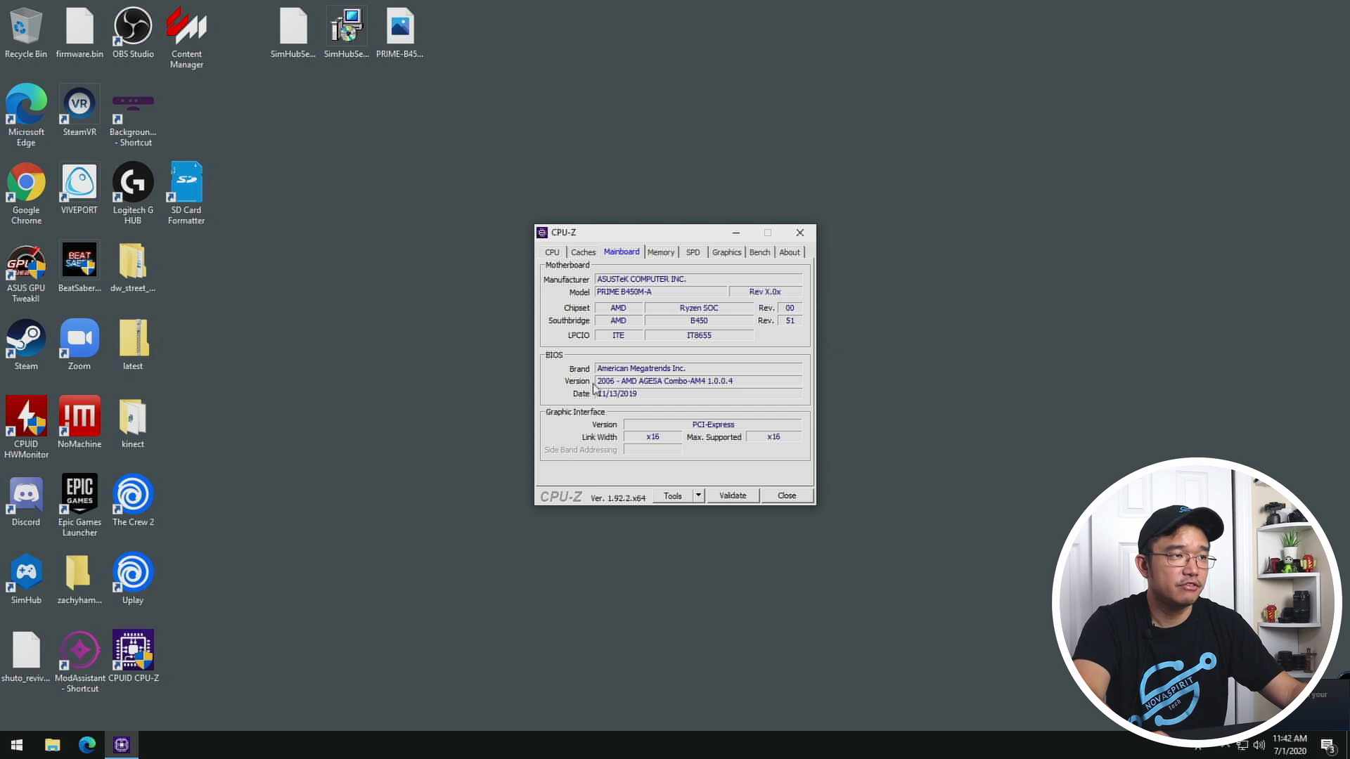
click(559, 254)
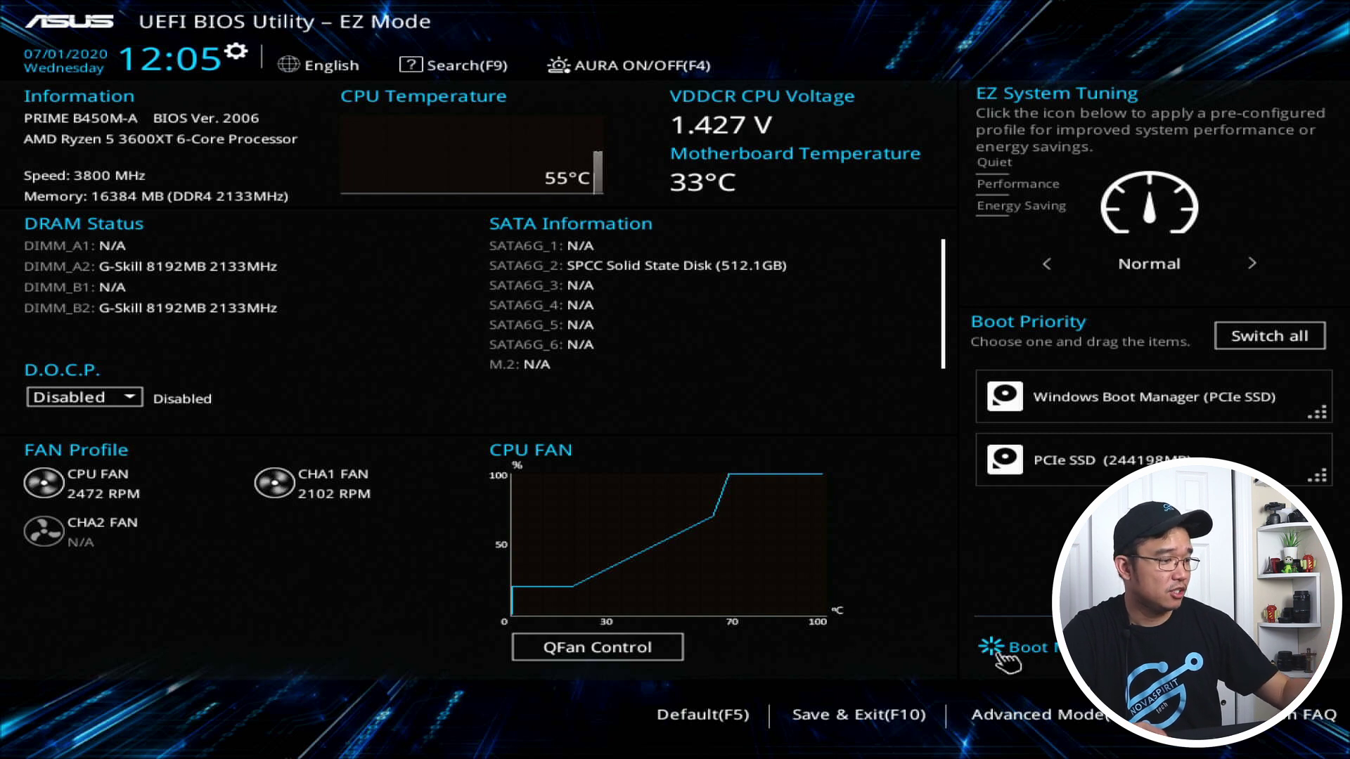
Confirm in Advanced Mode that the Ryzen 5 3600XT runs at 3800 MHz, then go to Exit
key(F7)
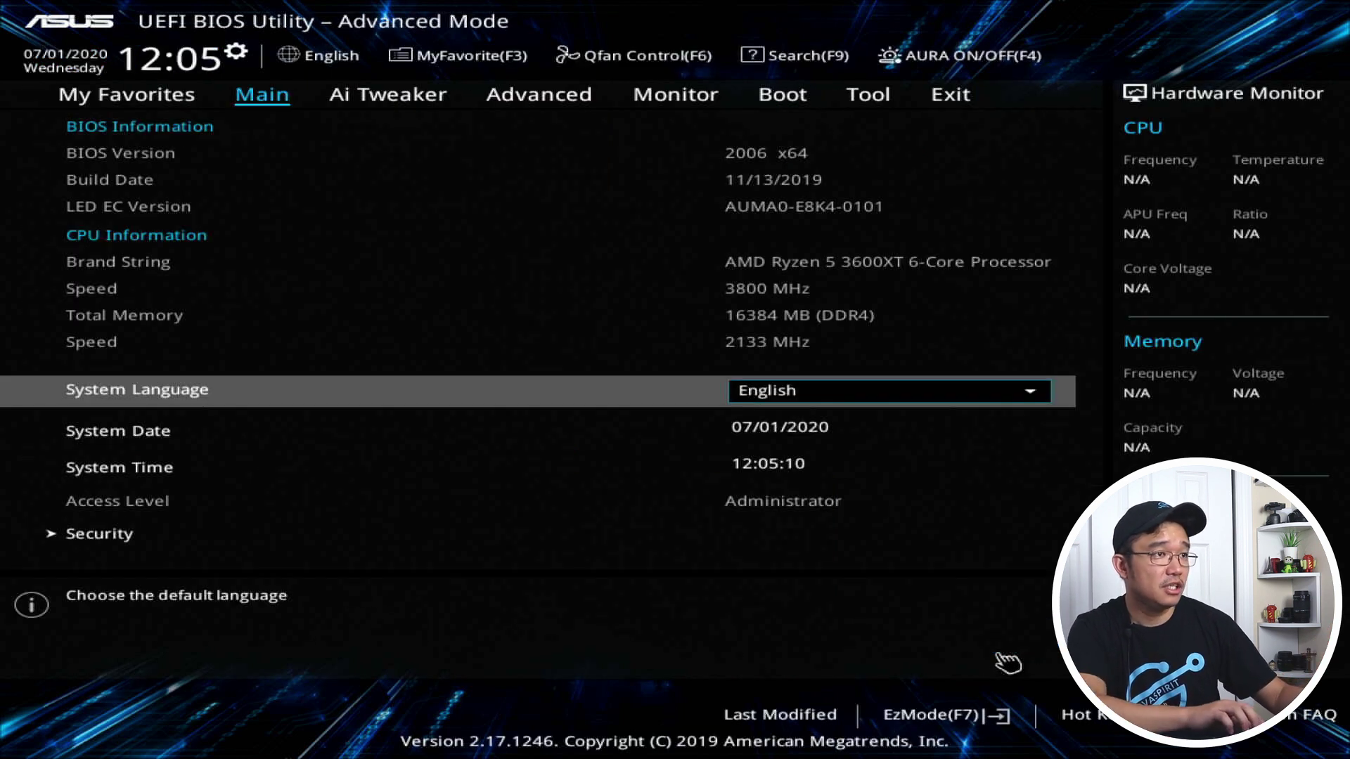
key(Right)
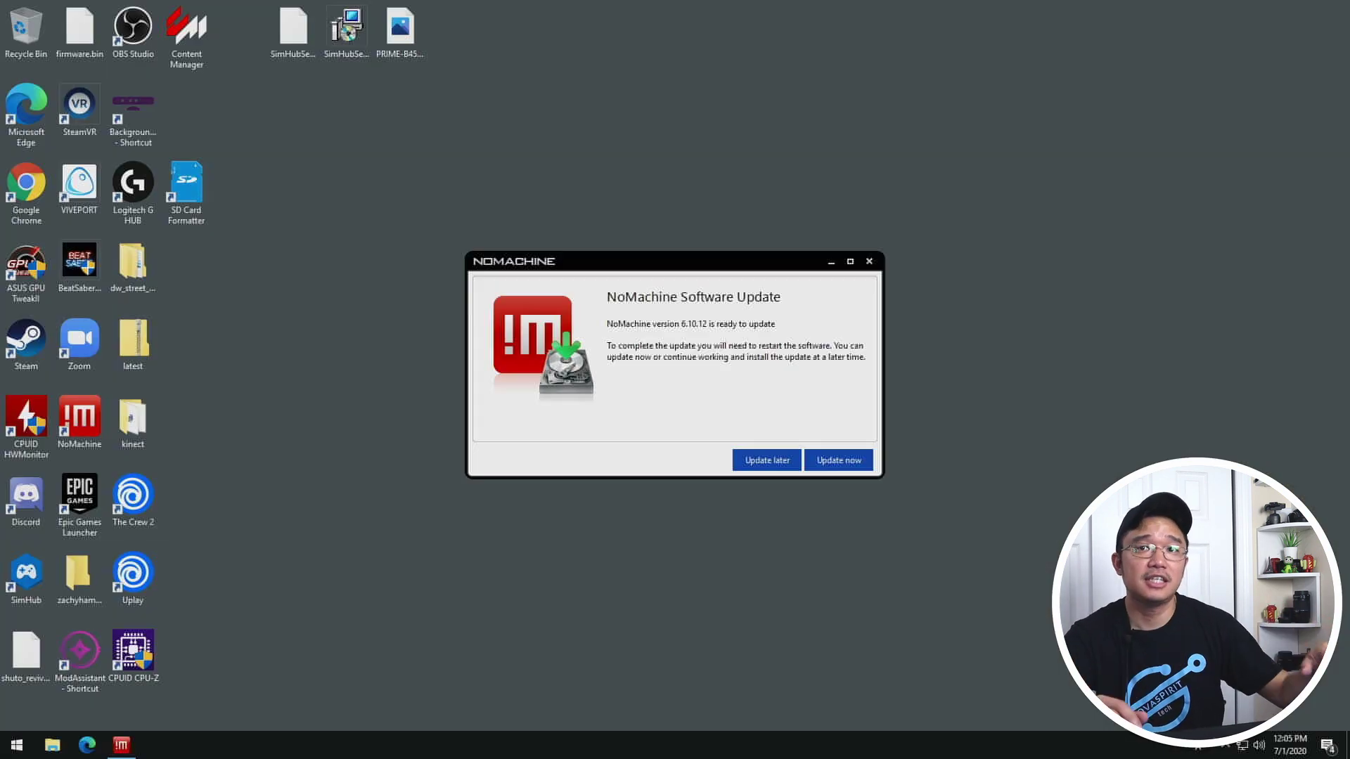
Dismiss the NoMachine prompt, run CPU-Z as admin, and confirm BIOS 2006 and the Ryzen 5 3600XT
click(853, 459)
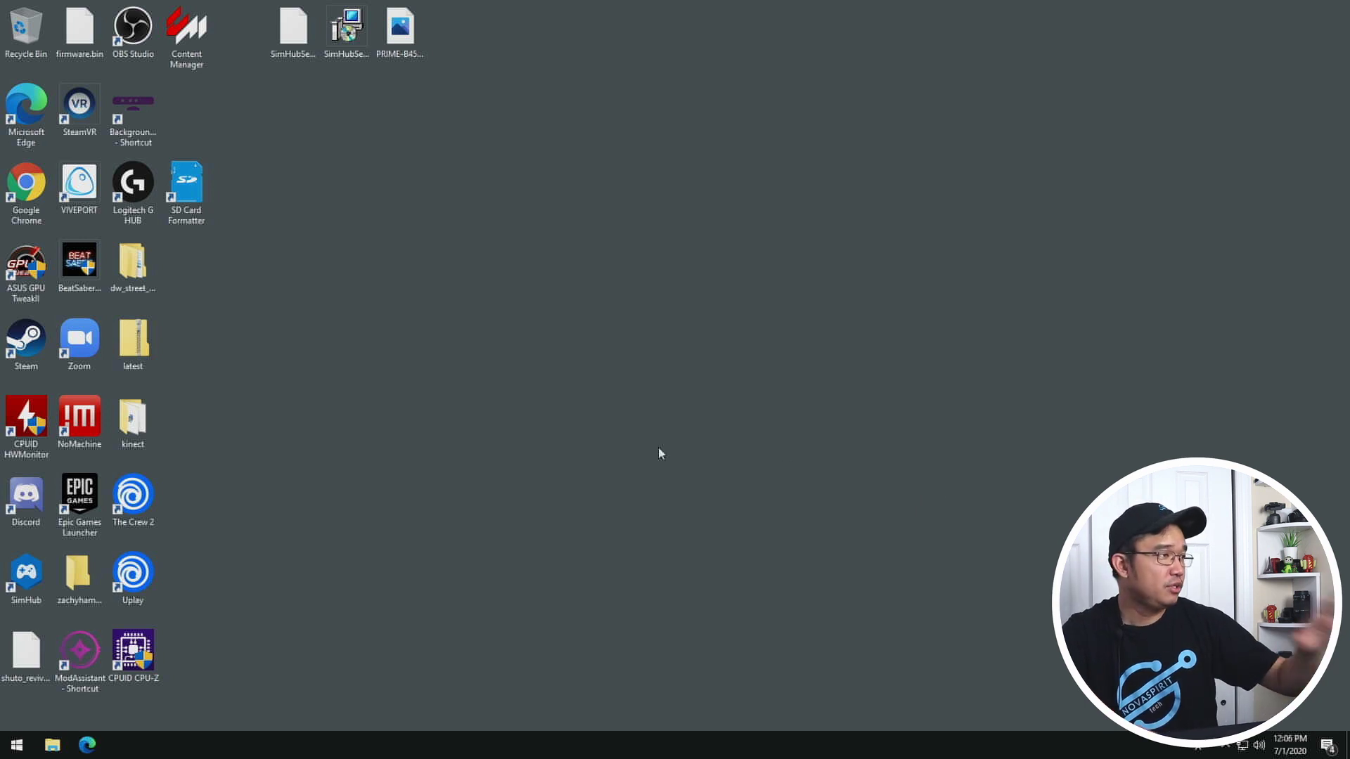
double_click(121, 648)
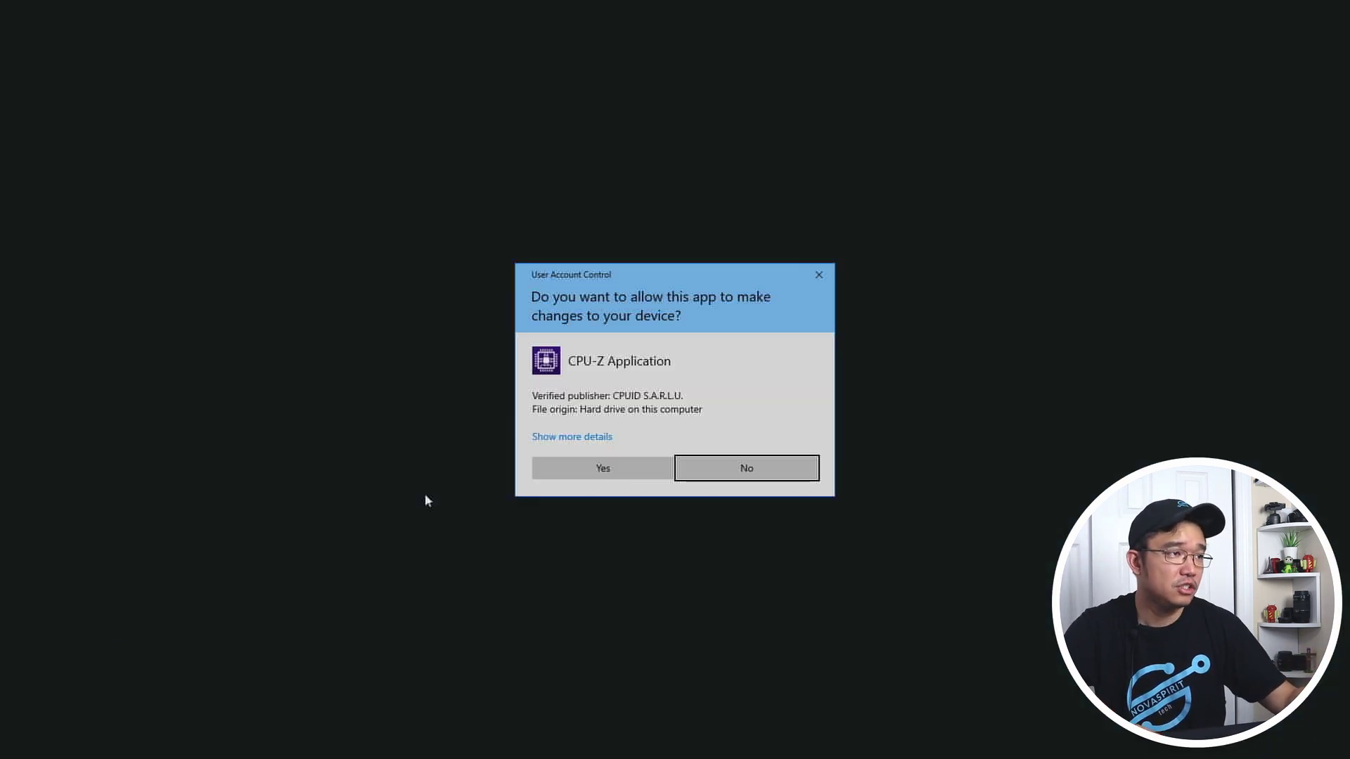
click(596, 466)
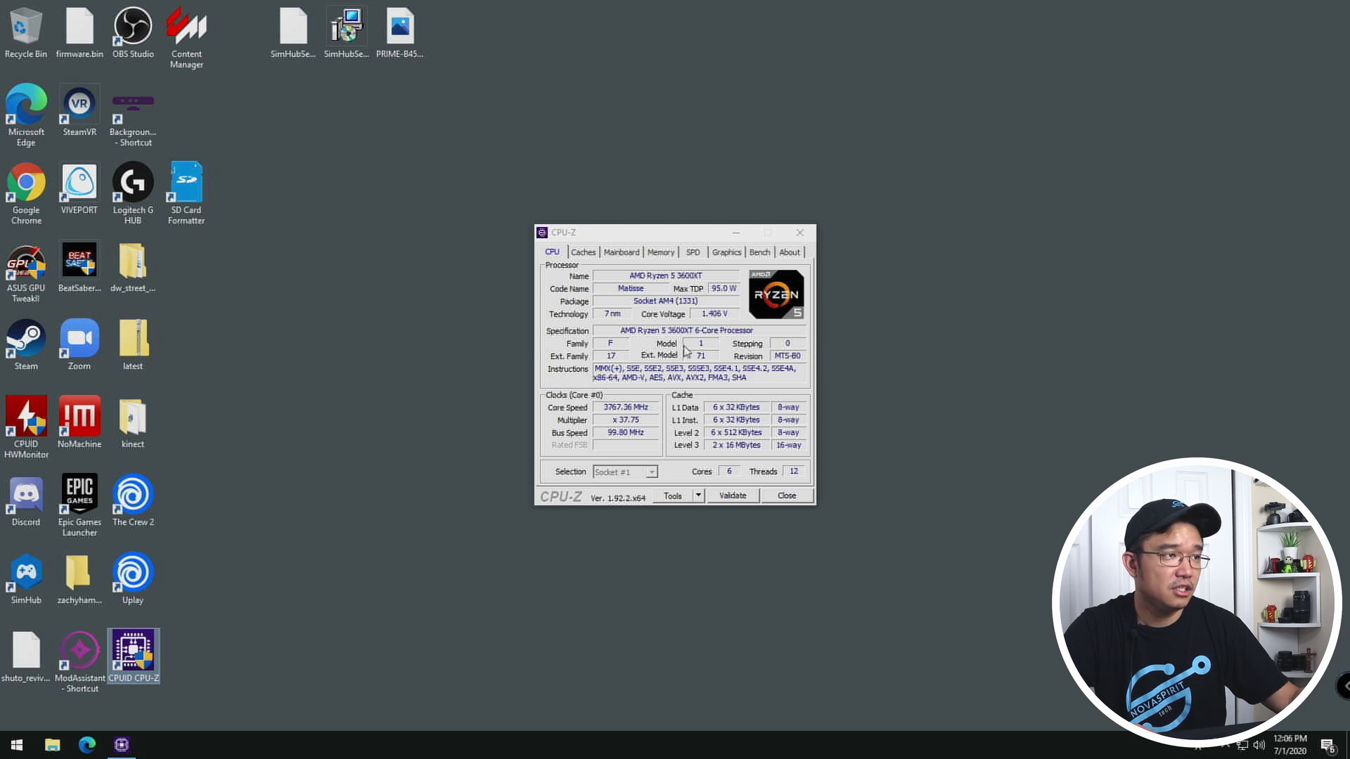
click(621, 255)
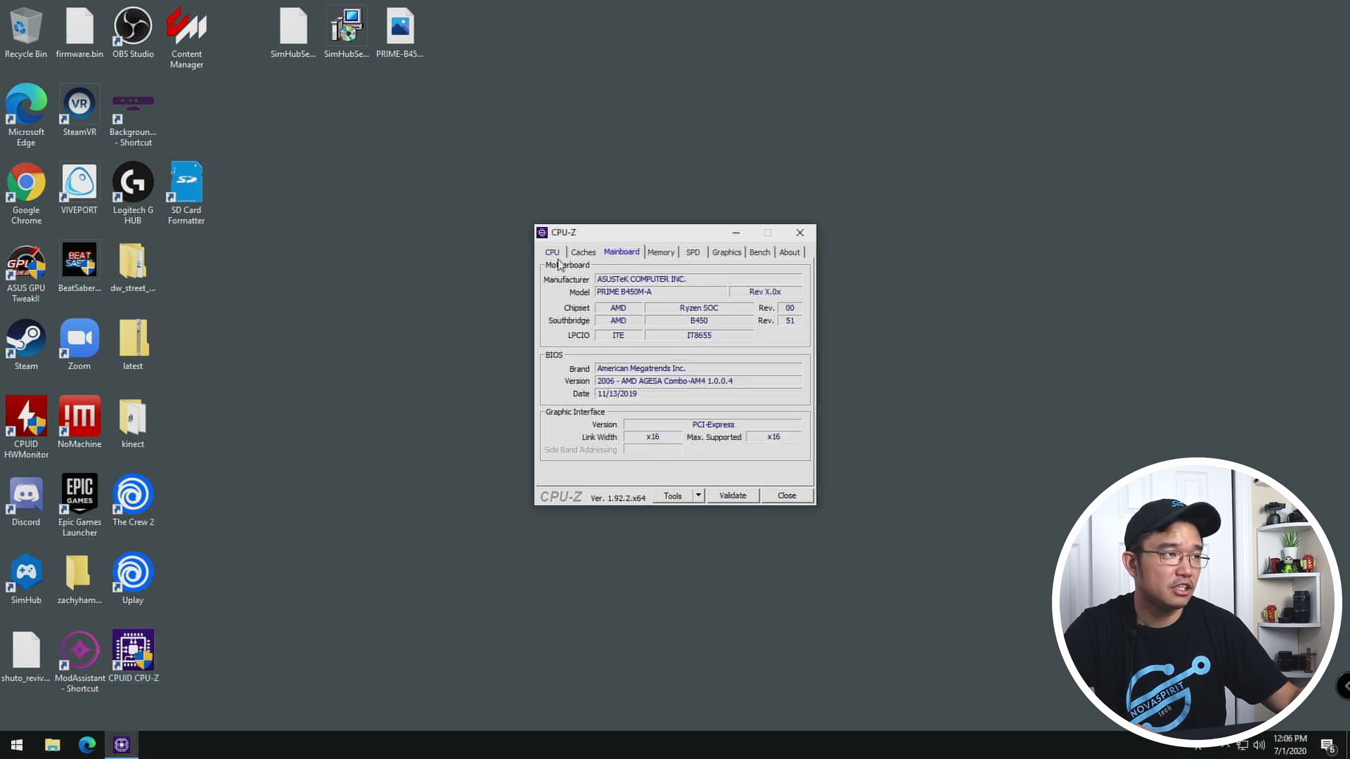
click(552, 253)
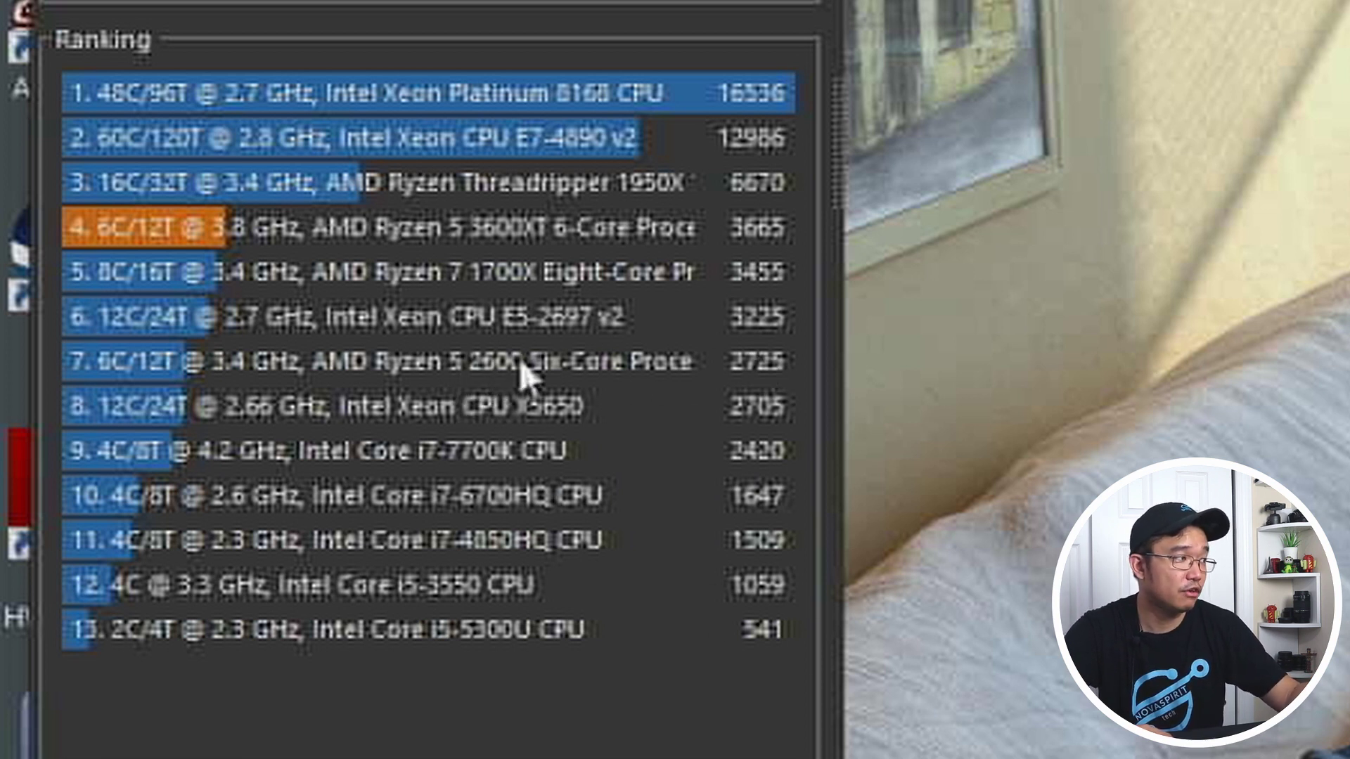
Read the Cinebench ranking entries, including the Ryzen 7 1700X at 3455 pts, 1.06x slower
mouse_move(509, 375)
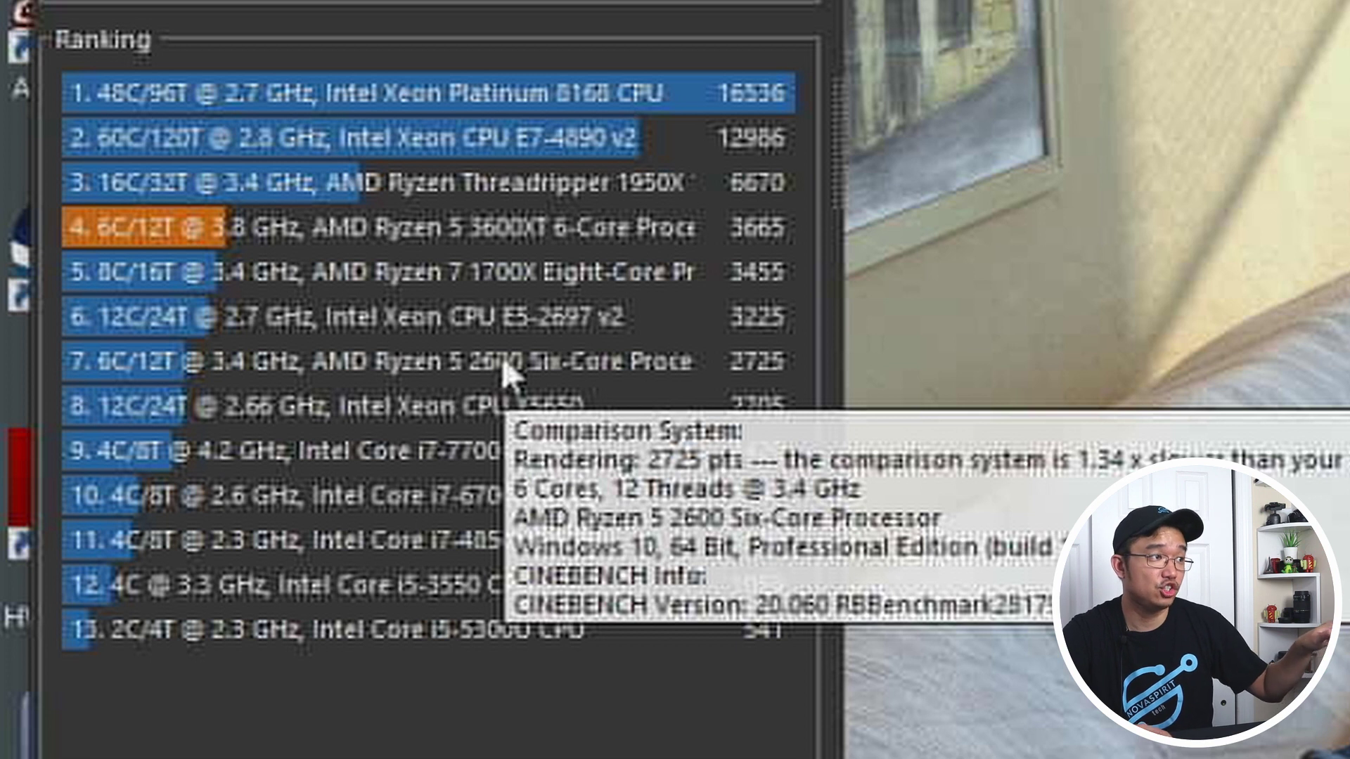
mouse_move(404, 200)
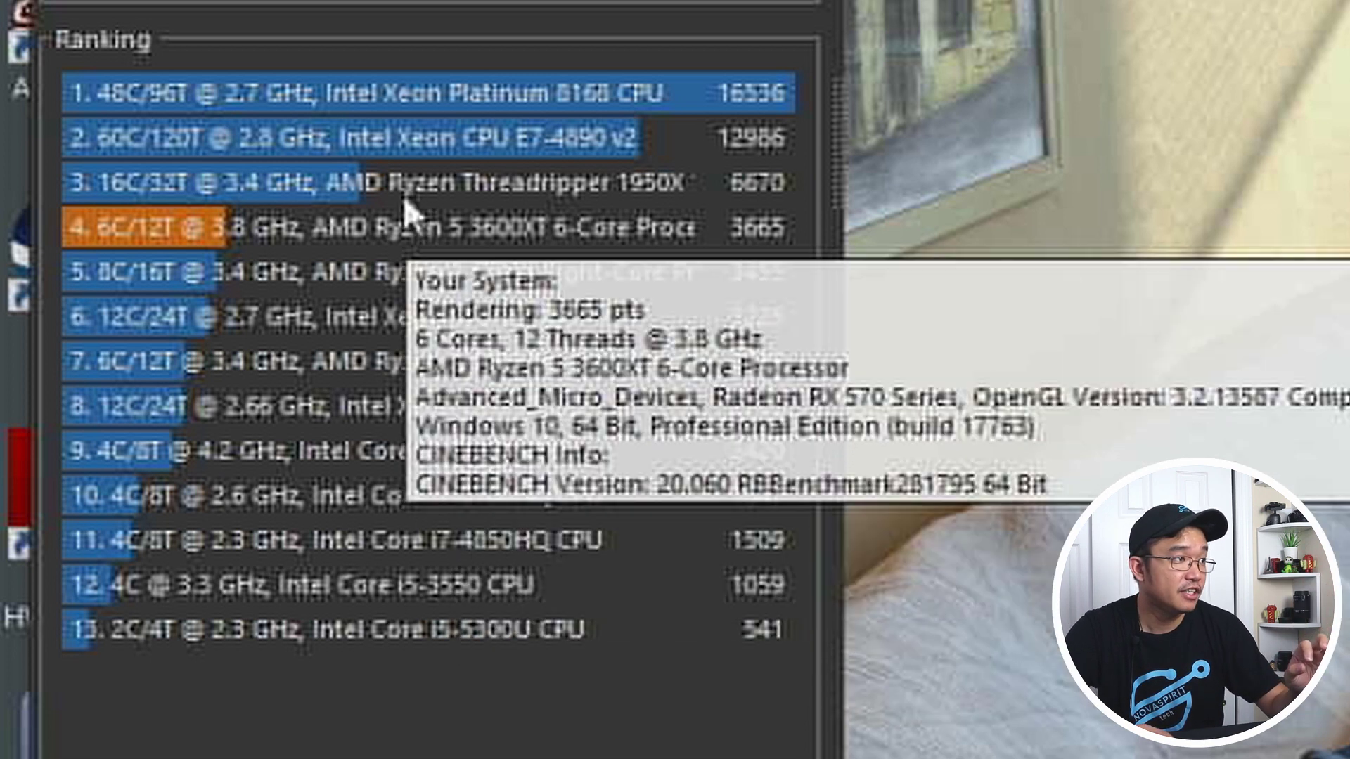
mouse_move(489, 284)
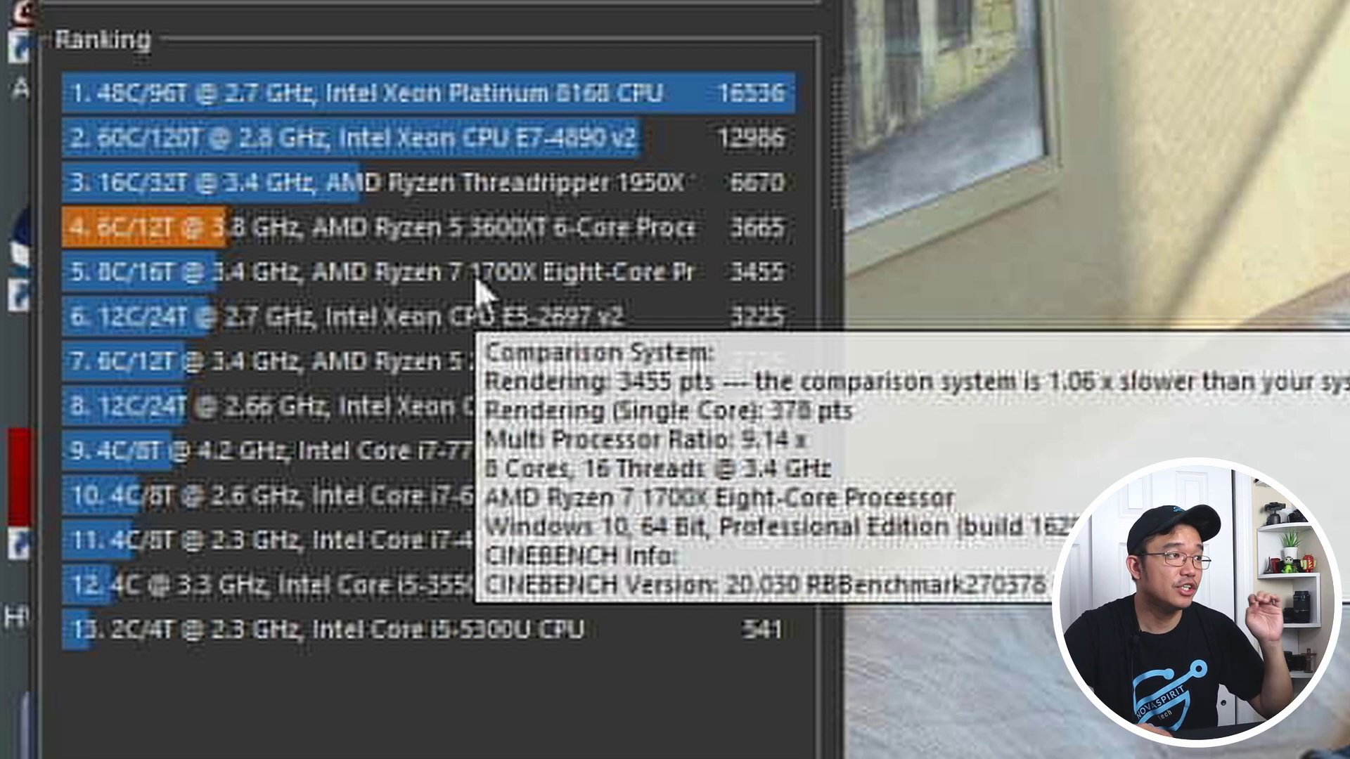